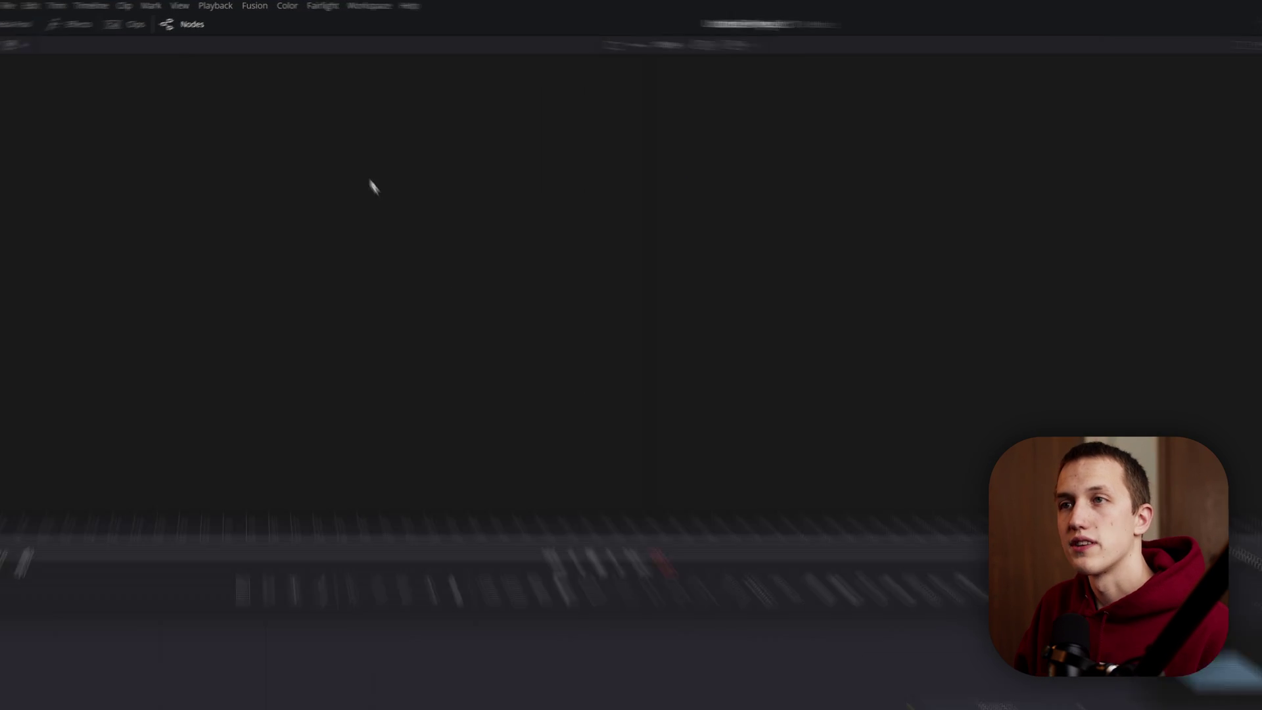
Step: Import Logo Only White.svg into the Fusion composition, line its node up with MediaOut1 and show it in the first viewer
{"action": "left_click", "coordinate": [264, 11]}
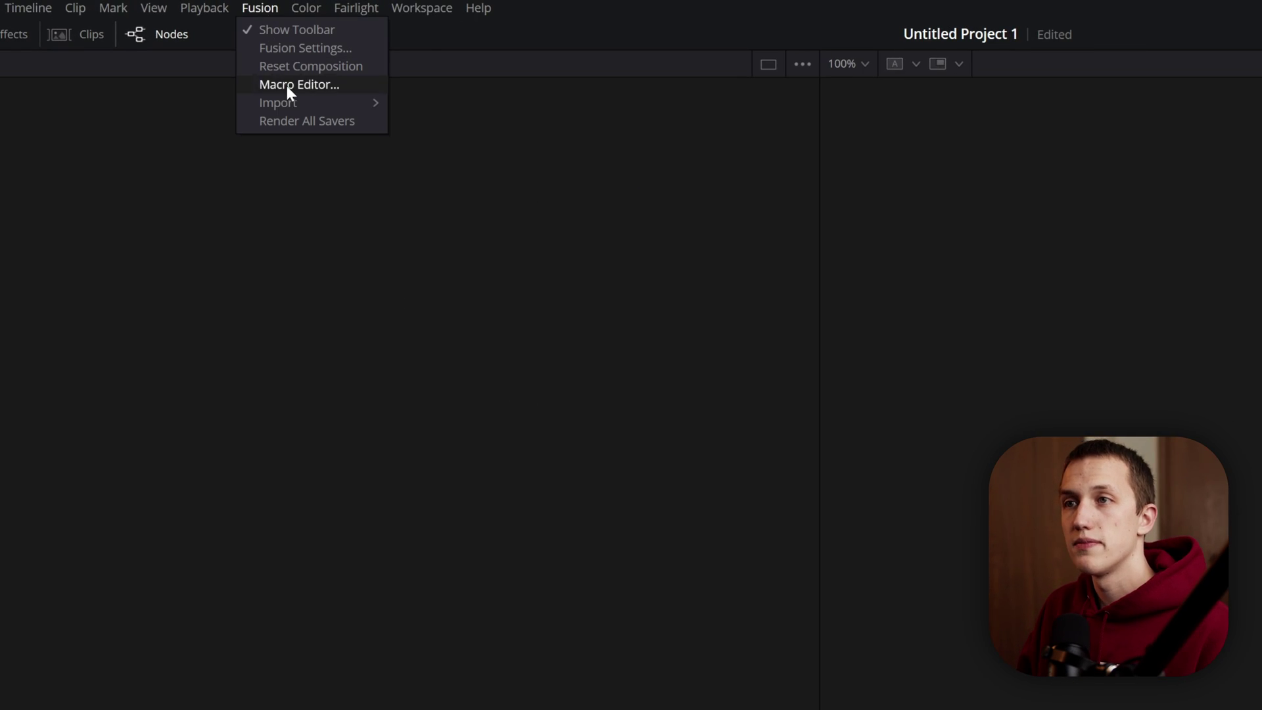
{"action": "mouse_move", "coordinate": [290, 100]}
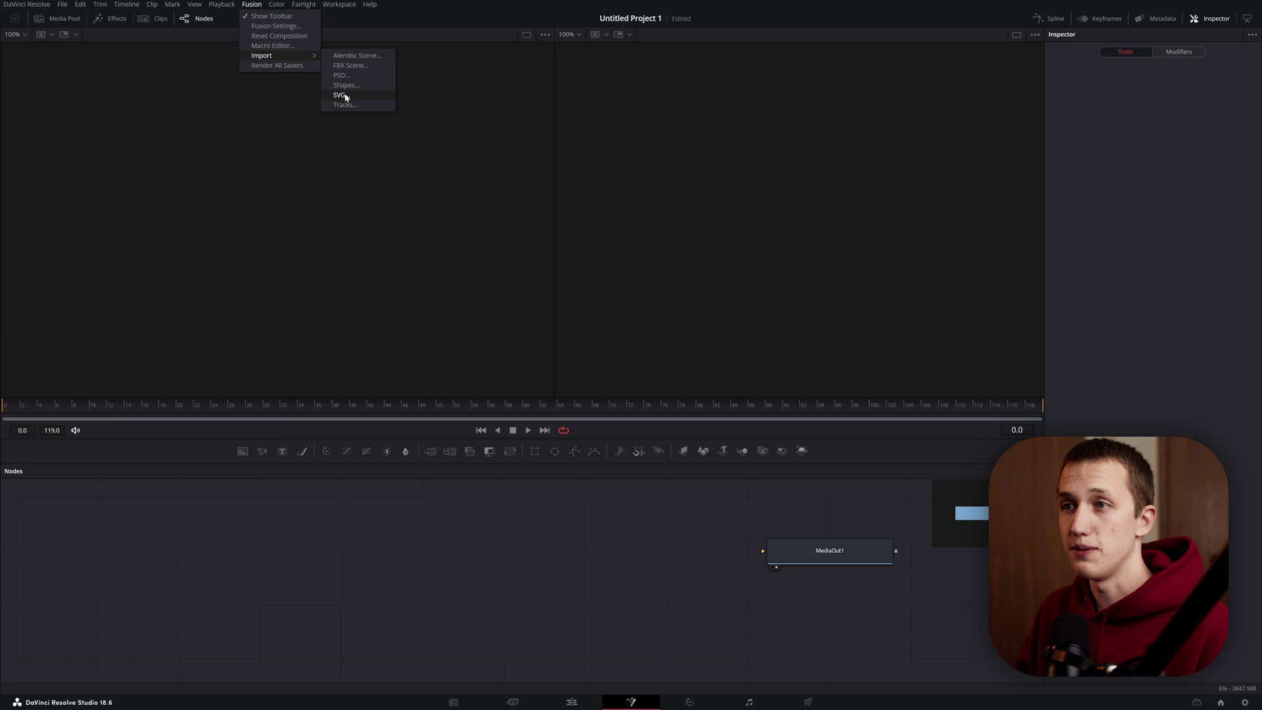
{"action": "left_click", "coordinate": [426, 176]}
{"action": "left_click", "coordinate": [195, 79]}
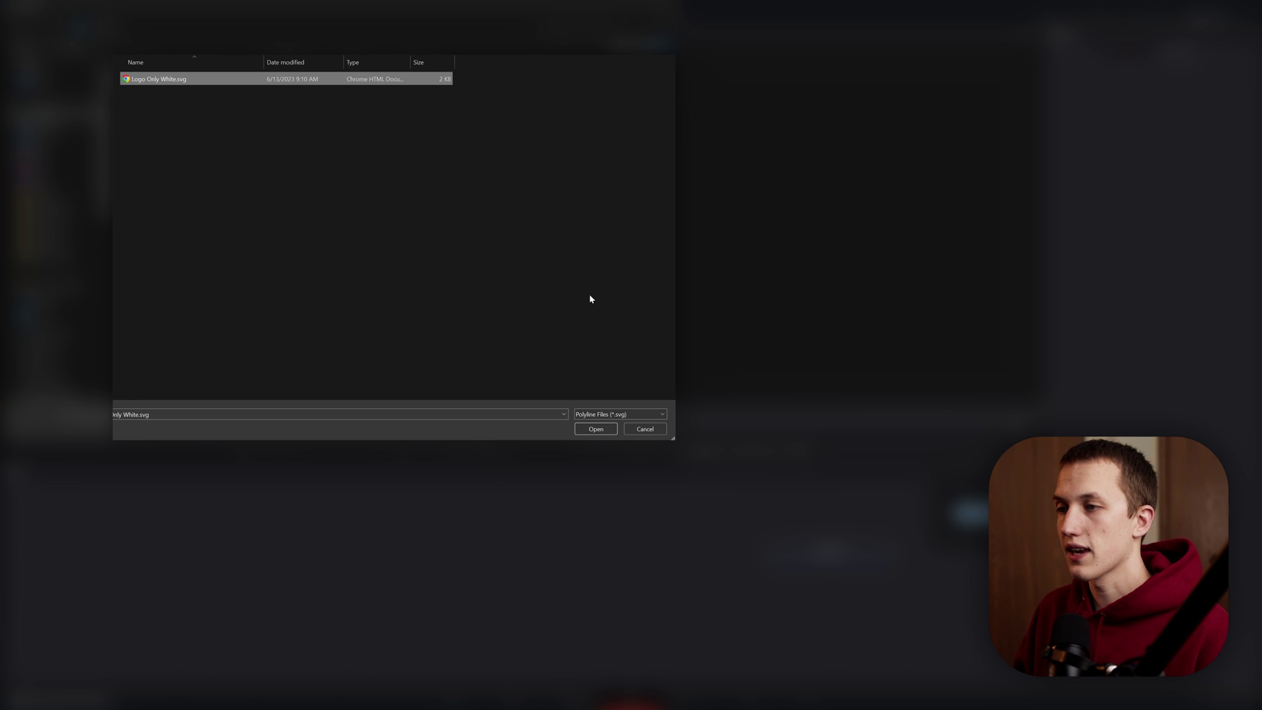
{"action": "left_click", "coordinate": [596, 429]}
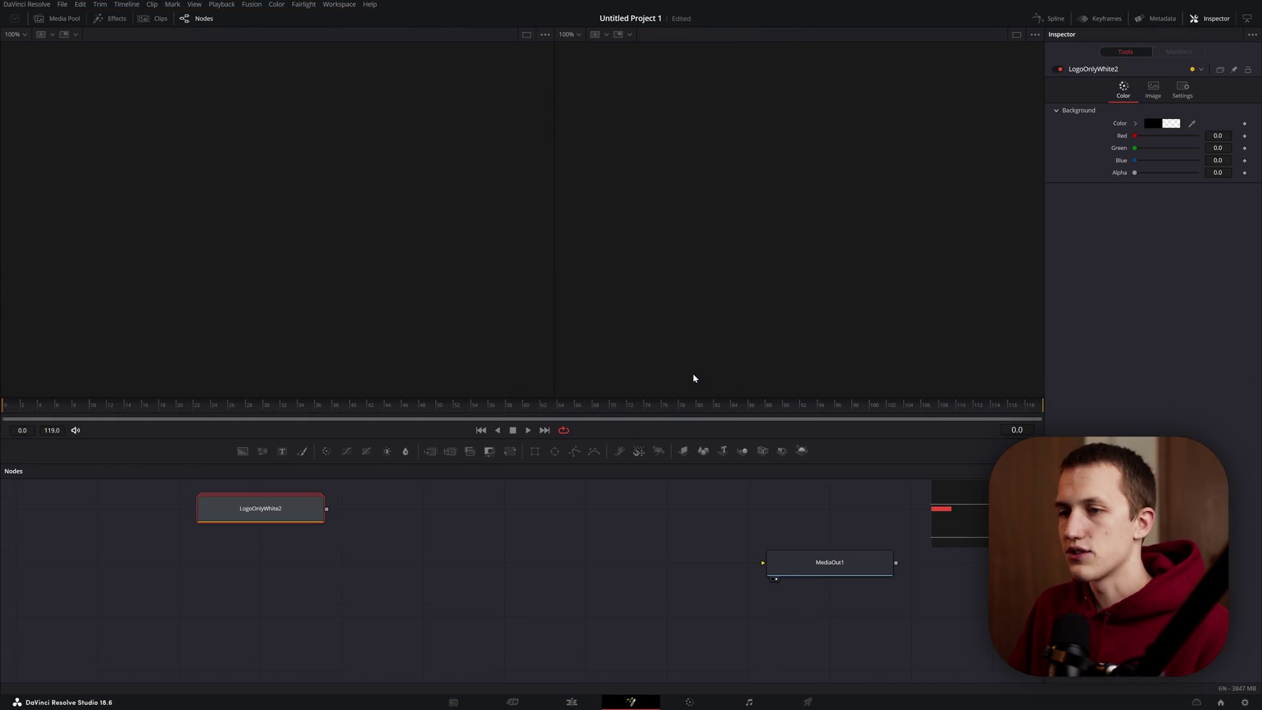
{"action": "left_click_drag", "start_coordinate": [316, 516], "coordinate": [491, 591]}
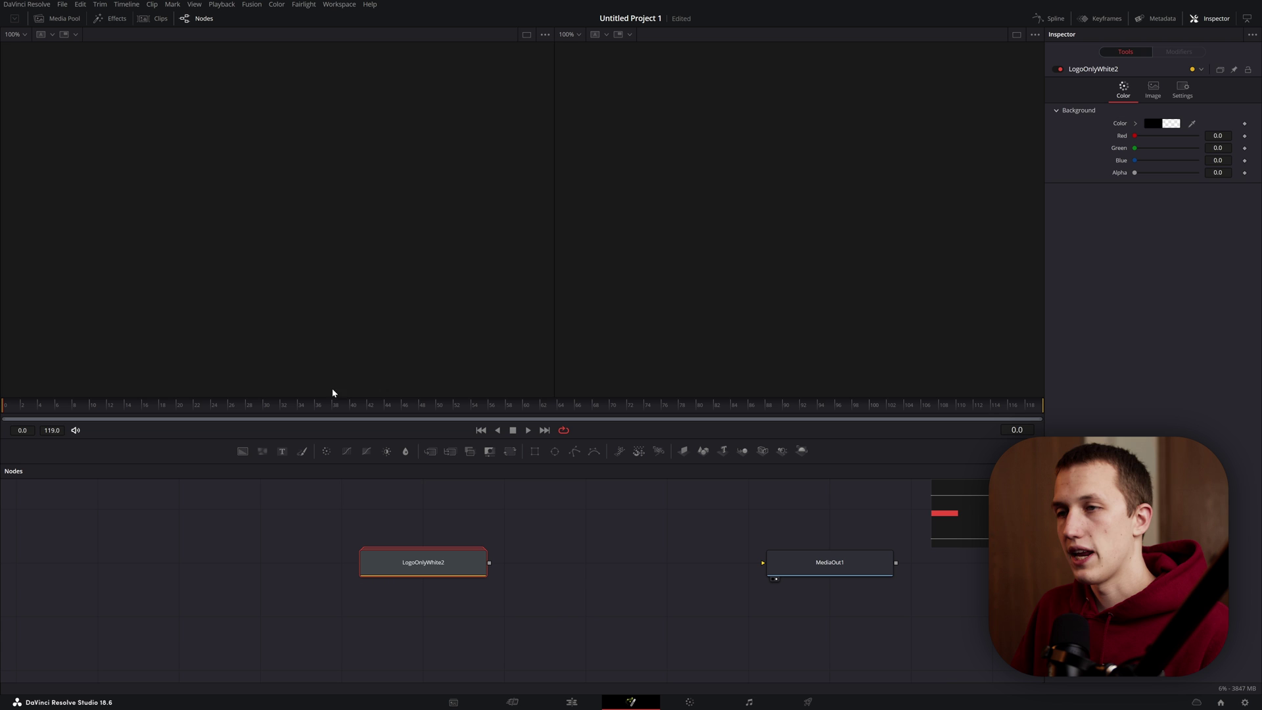
{"action": "key", "text": "1"}
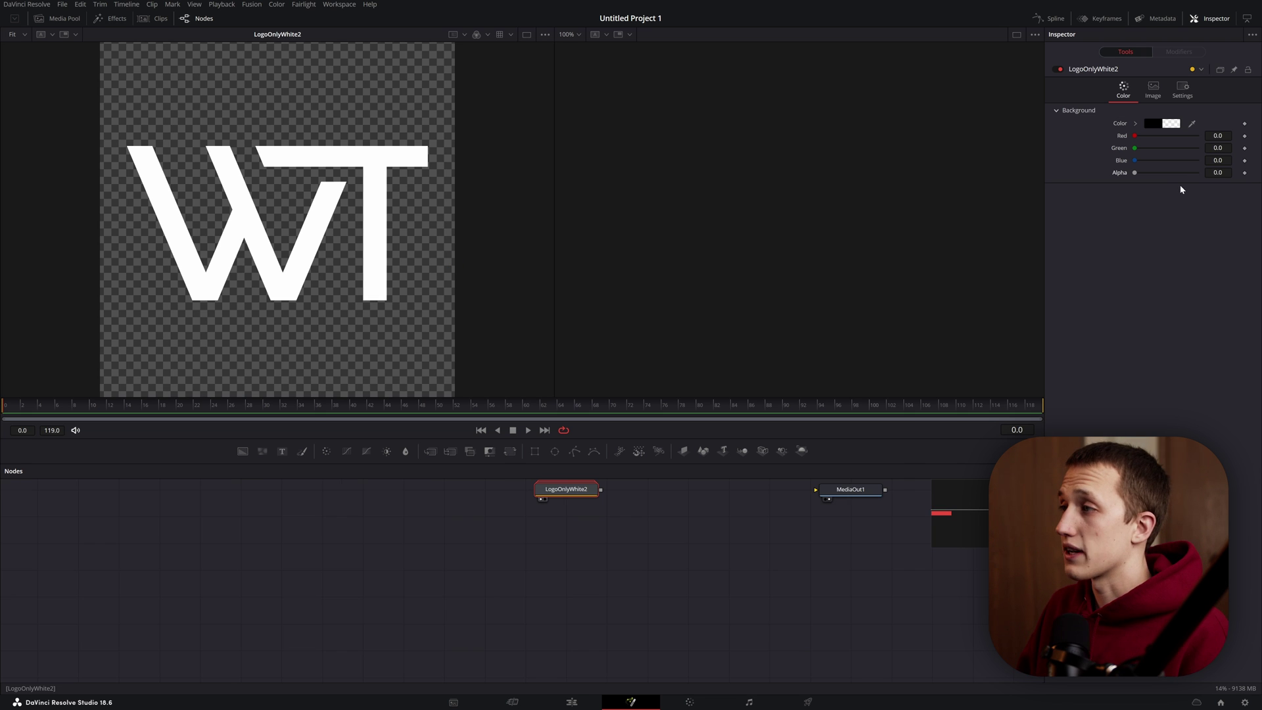
Step: Try adjusting the imported logo group's background alpha and image width
{"action": "mouse_move", "coordinate": [1137, 174]}
{"action": "left_mouse_down"}
{"action": "mouse_move", "coordinate": [1178, 175]}
{"action": "mouse_move", "coordinate": [1123, 175]}
{"action": "left_mouse_up"}
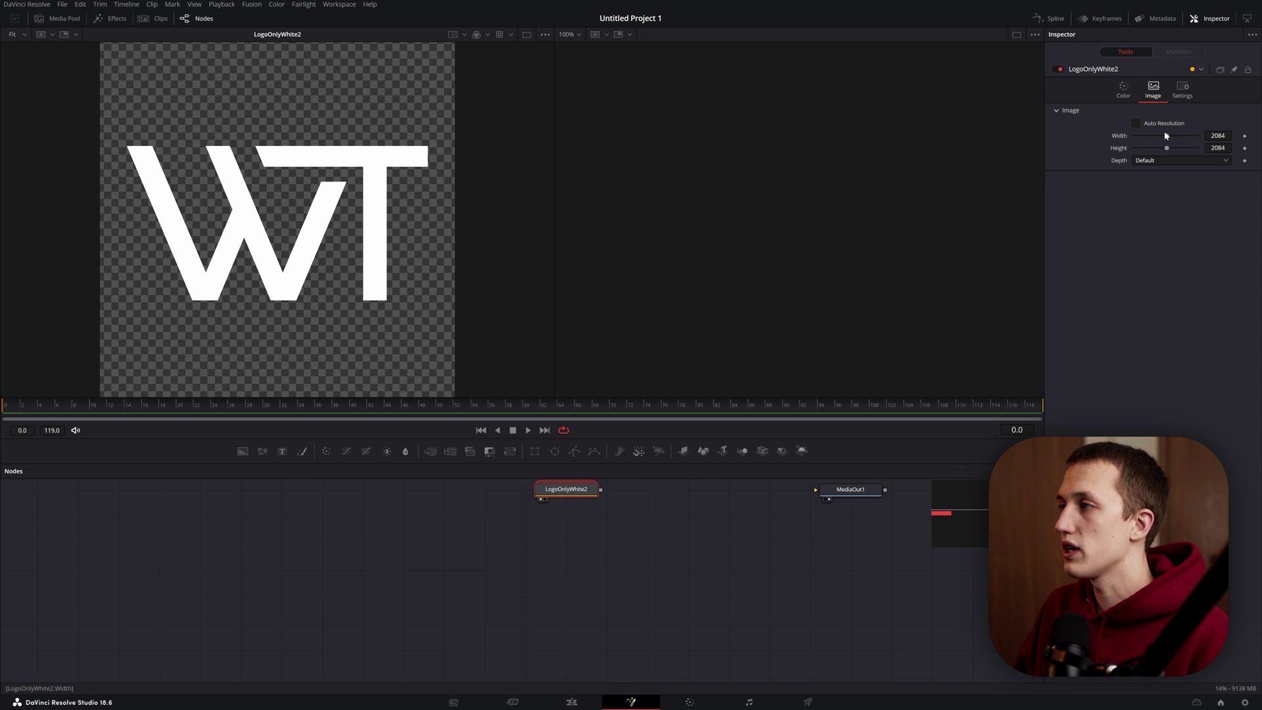
{"action": "left_click_drag", "start_coordinate": [1165, 136], "coordinate": [1187, 136]}
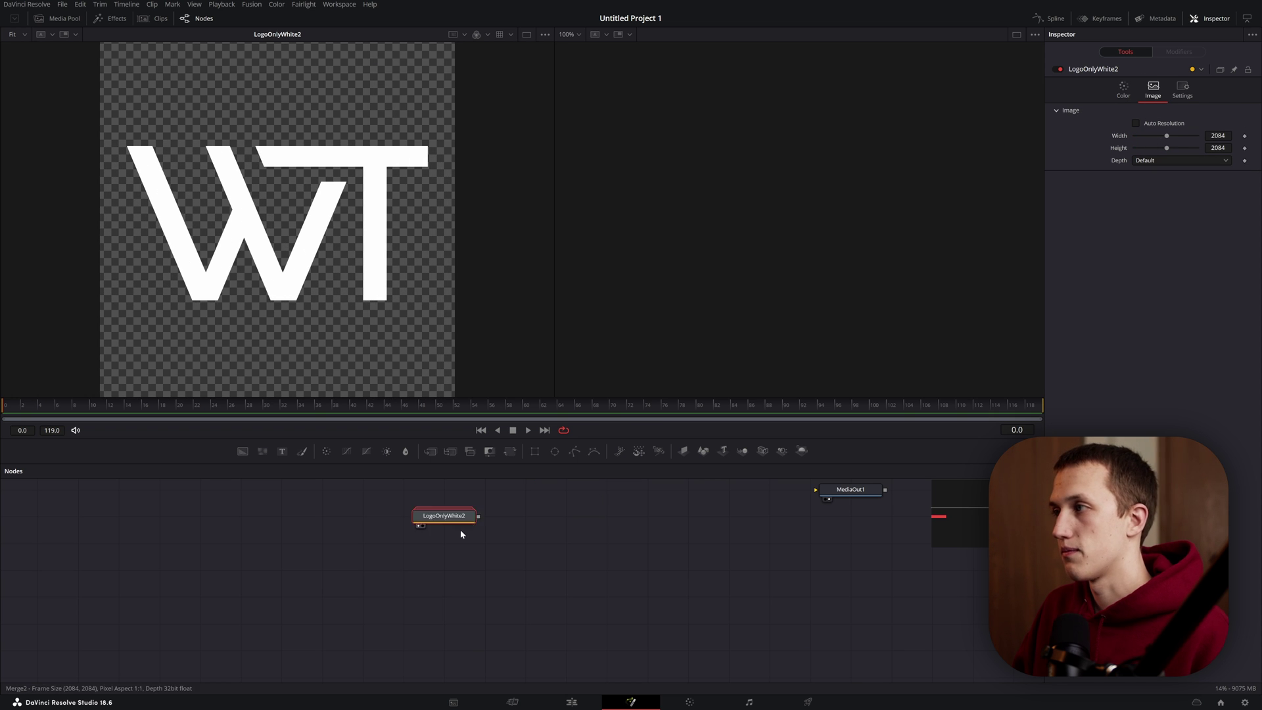
Step: Expand the LogoOnlyWhite2 group and inspect its Background2 and Merge2 nodes in the two viewers
{"action": "left_click_drag", "start_coordinate": [456, 517], "coordinate": [676, 530]}
{"action": "double_click", "coordinate": [408, 543]}
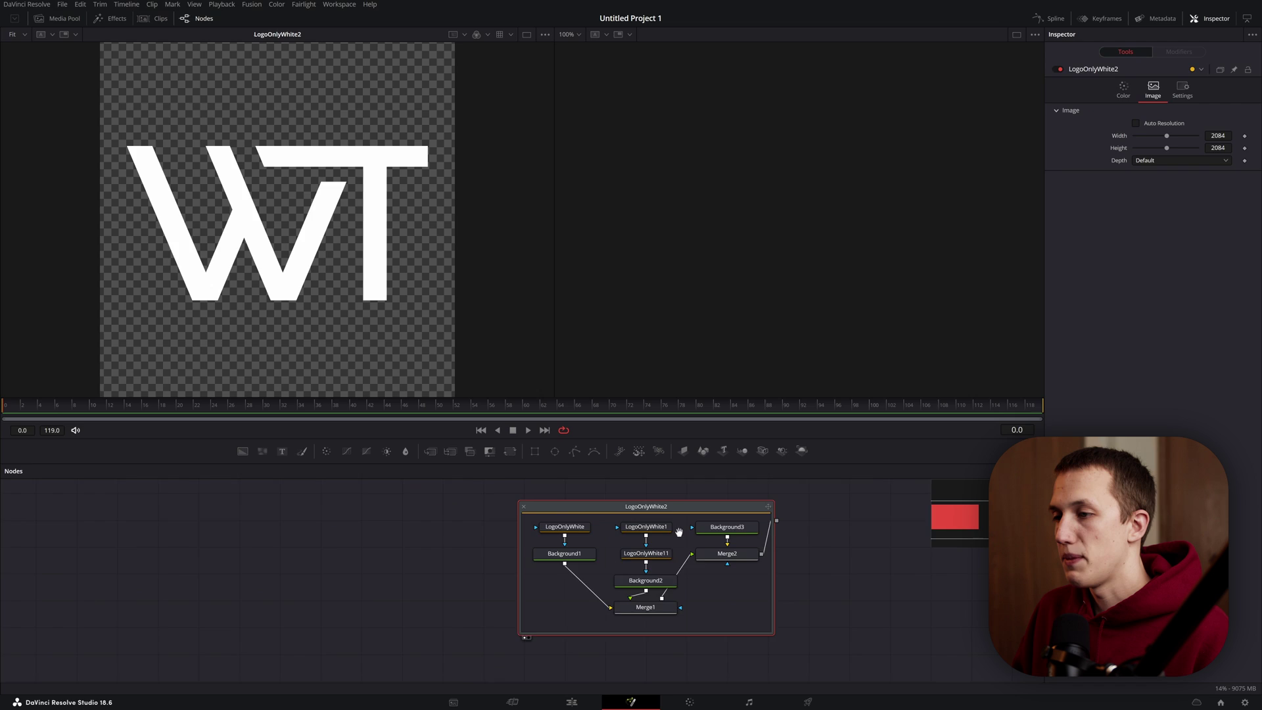
{"action": "scroll", "coordinate": [681, 536], "scroll_direction": "up", "scroll_amount": 5}
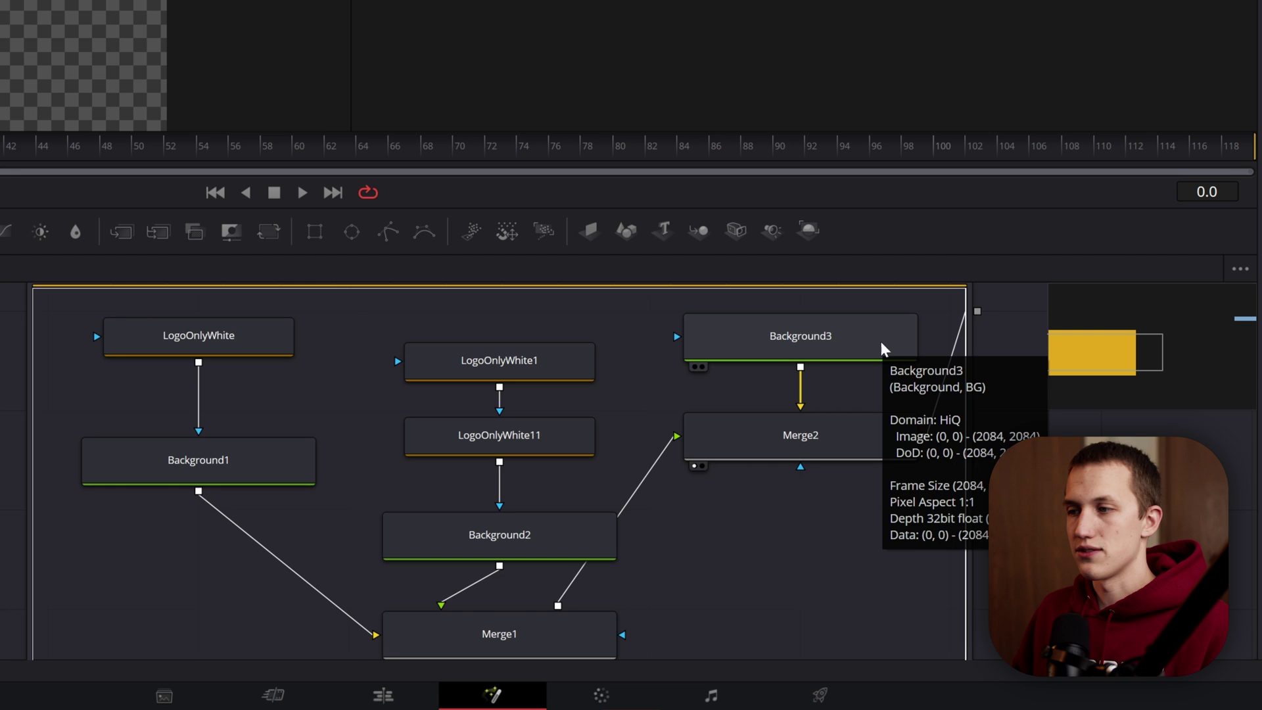
{"action": "left_click_drag", "start_coordinate": [867, 614], "coordinate": [737, 526]}
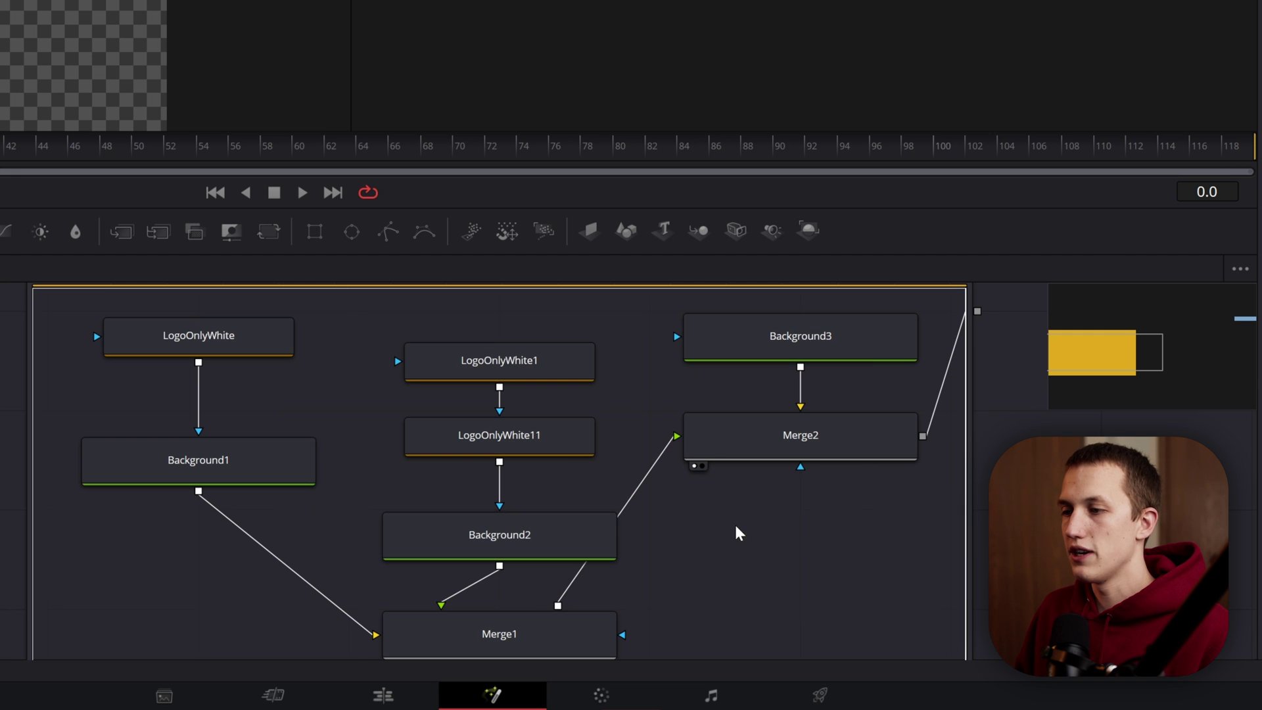
{"action": "left_click_drag", "start_coordinate": [638, 561], "coordinate": [572, 490]}
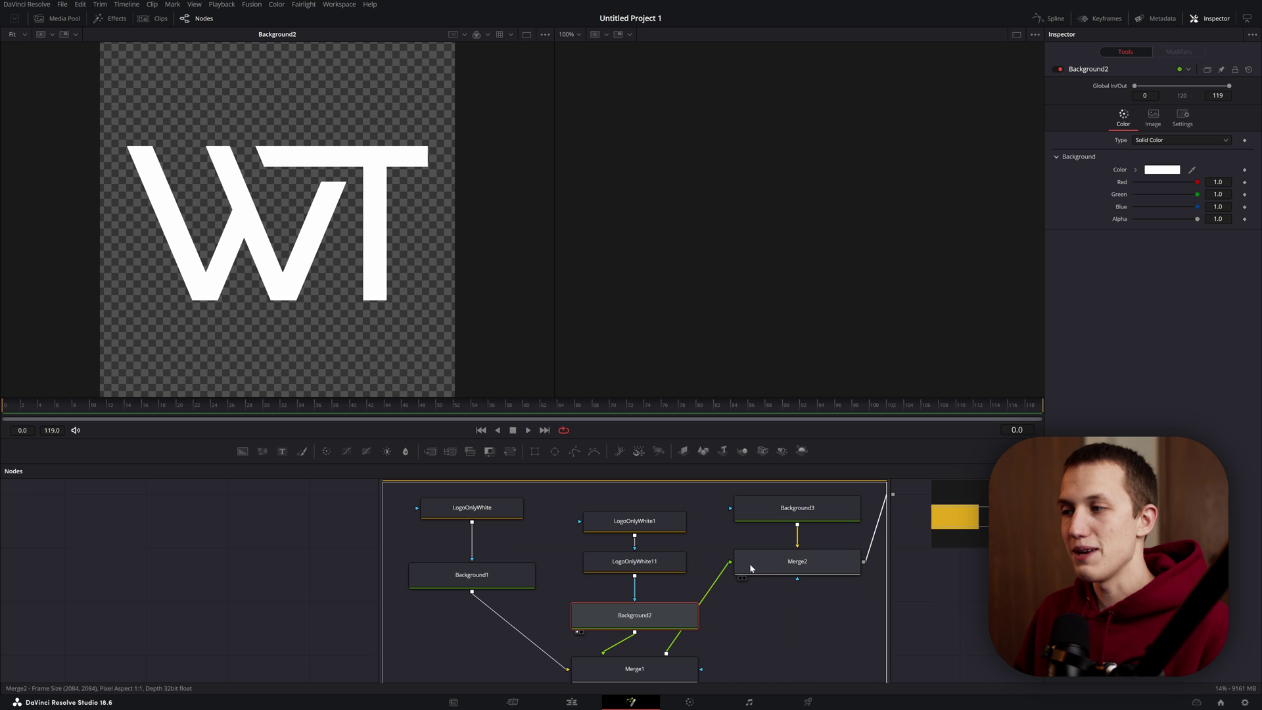
{"action": "left_click_drag", "start_coordinate": [817, 567], "coordinate": [777, 320]}
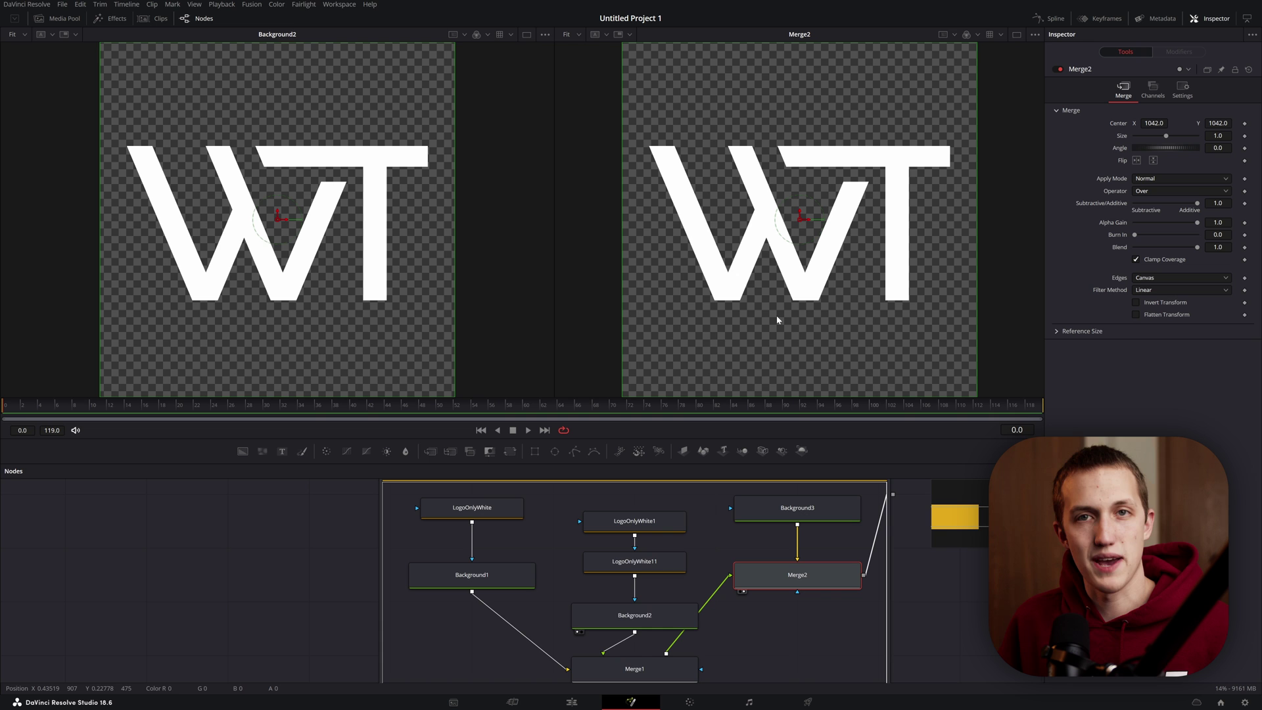
Step: Ungroup LogoOnlyWhite2 so its nodes sit directly in the composition
{"action": "scroll", "coordinate": [723, 503], "scroll_direction": "up", "scroll_amount": 1}
{"action": "left_click", "coordinate": [697, 500]}
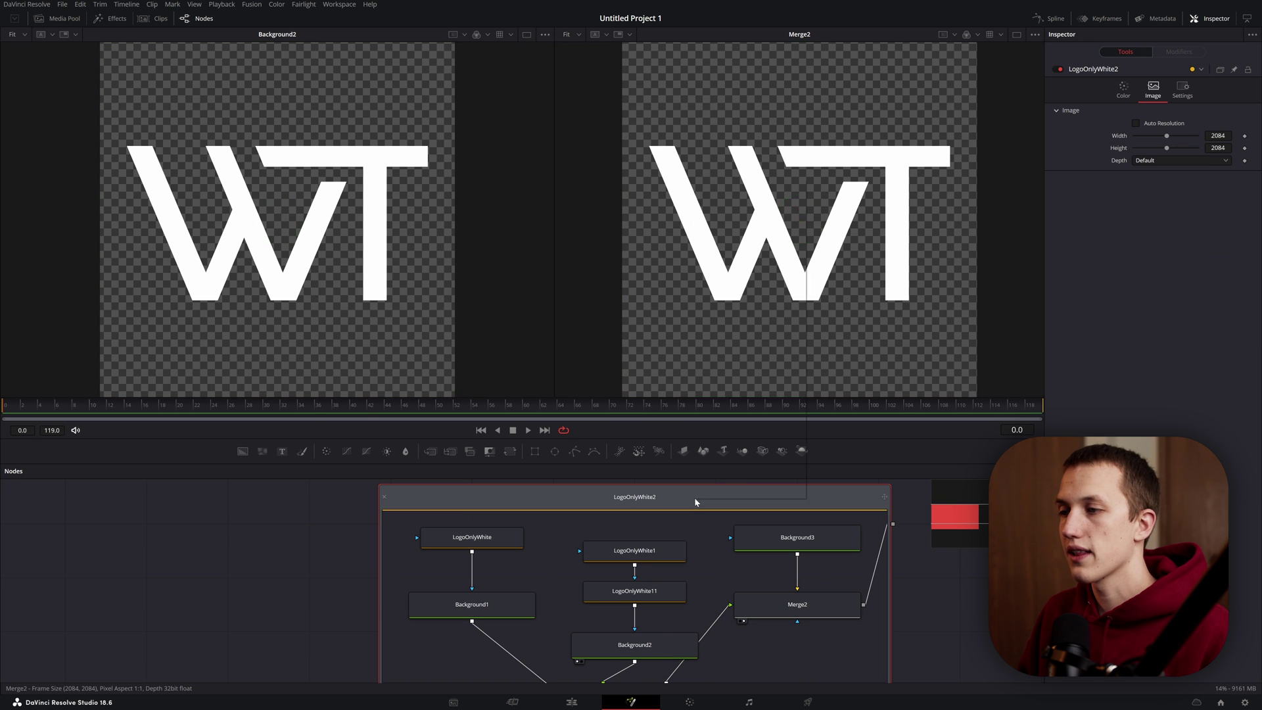
{"action": "right_click", "coordinate": [696, 503]}
{"action": "left_click", "coordinate": [729, 311]}
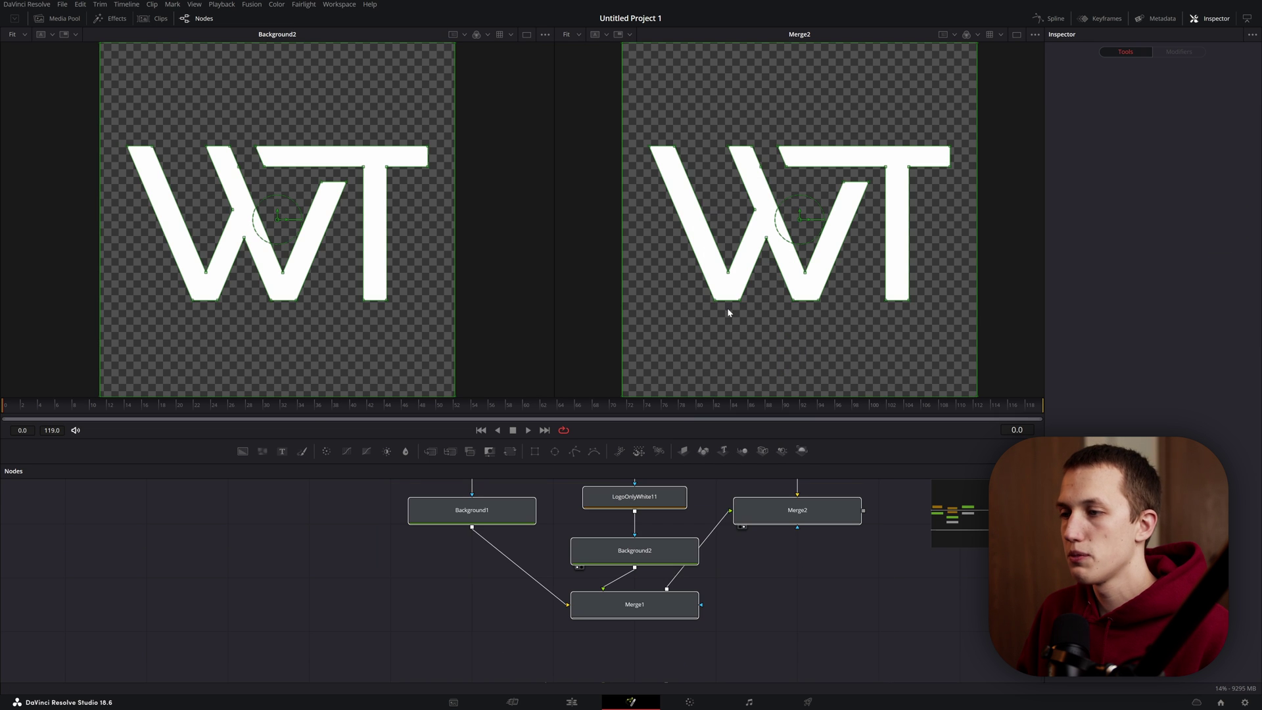
Step: Delete the Background3, Merge2, Merge1, Background1 and LogoOnlyWhite nodes, keeping only the two mask nodes and Background2
{"action": "scroll", "coordinate": [773, 477], "scroll_direction": "down", "scroll_amount": 4}
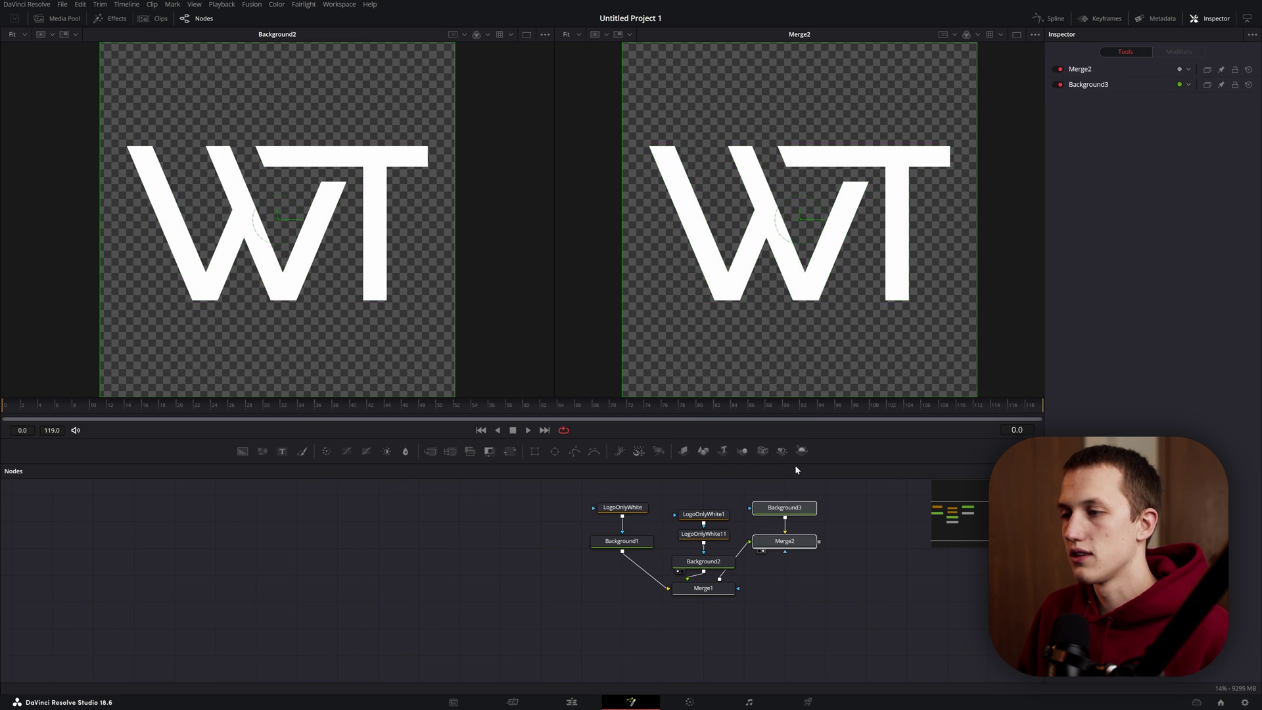
{"action": "key", "text": "Delete"}
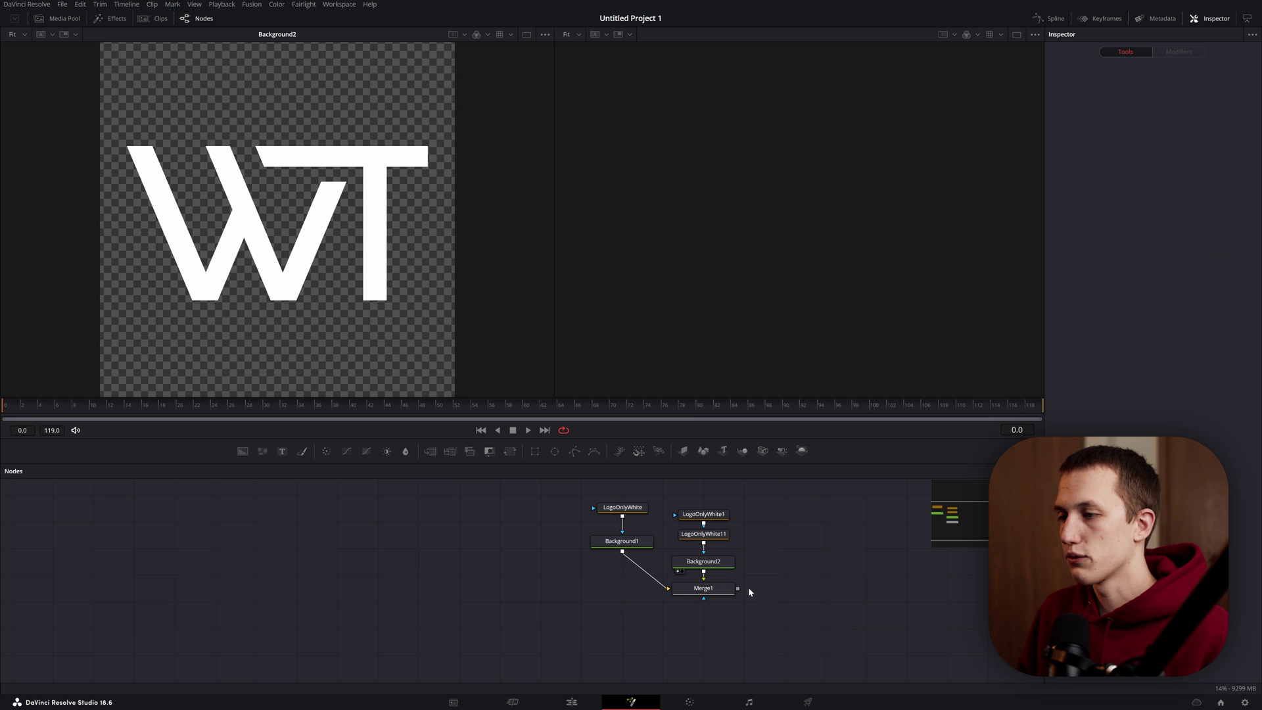
{"action": "key", "text": "Delete"}
{"action": "left_click_drag", "start_coordinate": [620, 587], "coordinate": [599, 488]}
{"action": "key", "text": "Delete"}
Step: Arrange the remaining mask nodes and show LogoOnlyWhite1 in the first viewer and Background2 in the second
{"action": "left_click_drag", "start_coordinate": [705, 514], "coordinate": [705, 494]}
{"action": "left_click", "coordinate": [758, 524]}
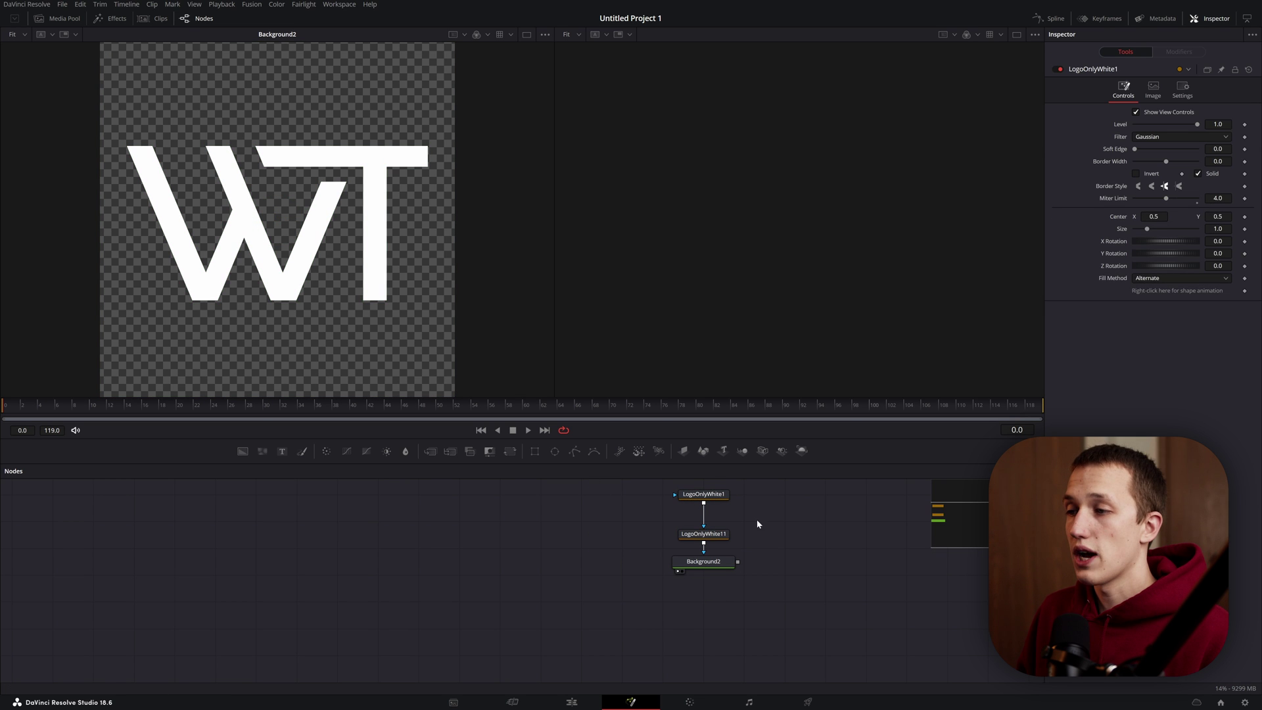
{"action": "left_click", "coordinate": [718, 519]}
{"action": "left_click_drag", "start_coordinate": [714, 568], "coordinate": [689, 545]}
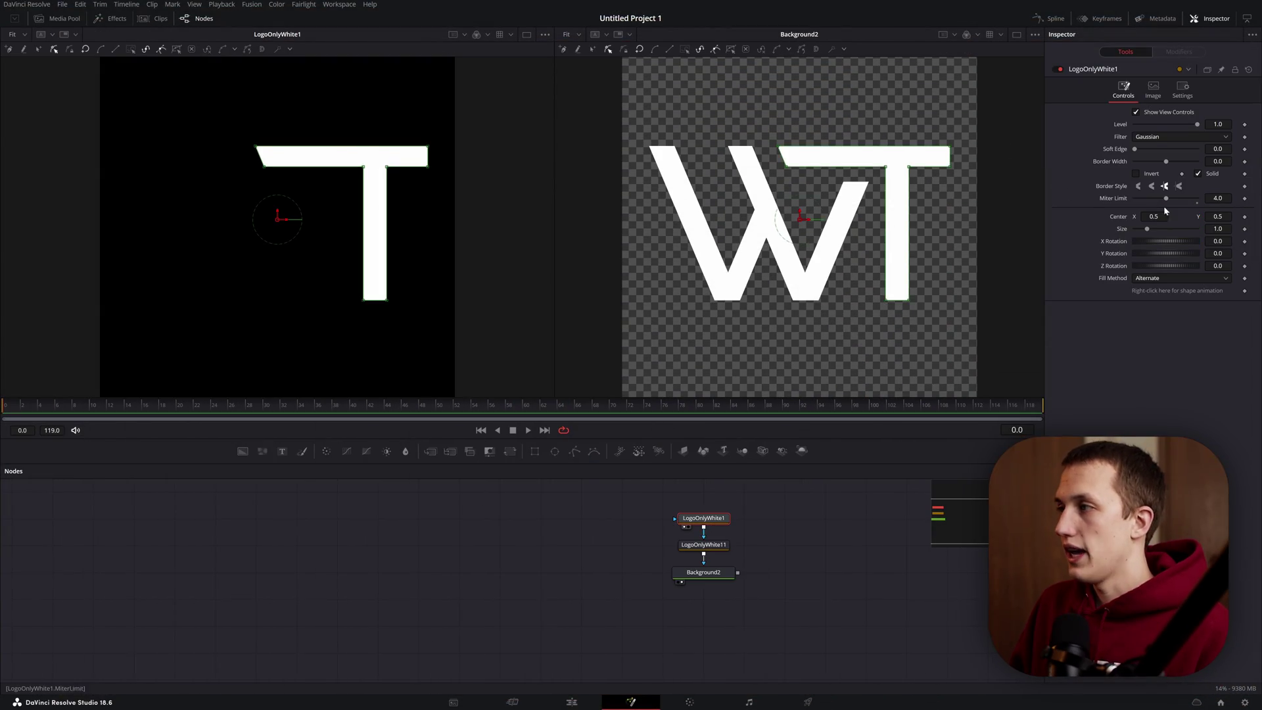
Step: Try scaling the LogoOnlyWhite1 mask up to a size of 5.0 and undo it
{"action": "left_click_drag", "start_coordinate": [1148, 229], "coordinate": [1180, 229]}
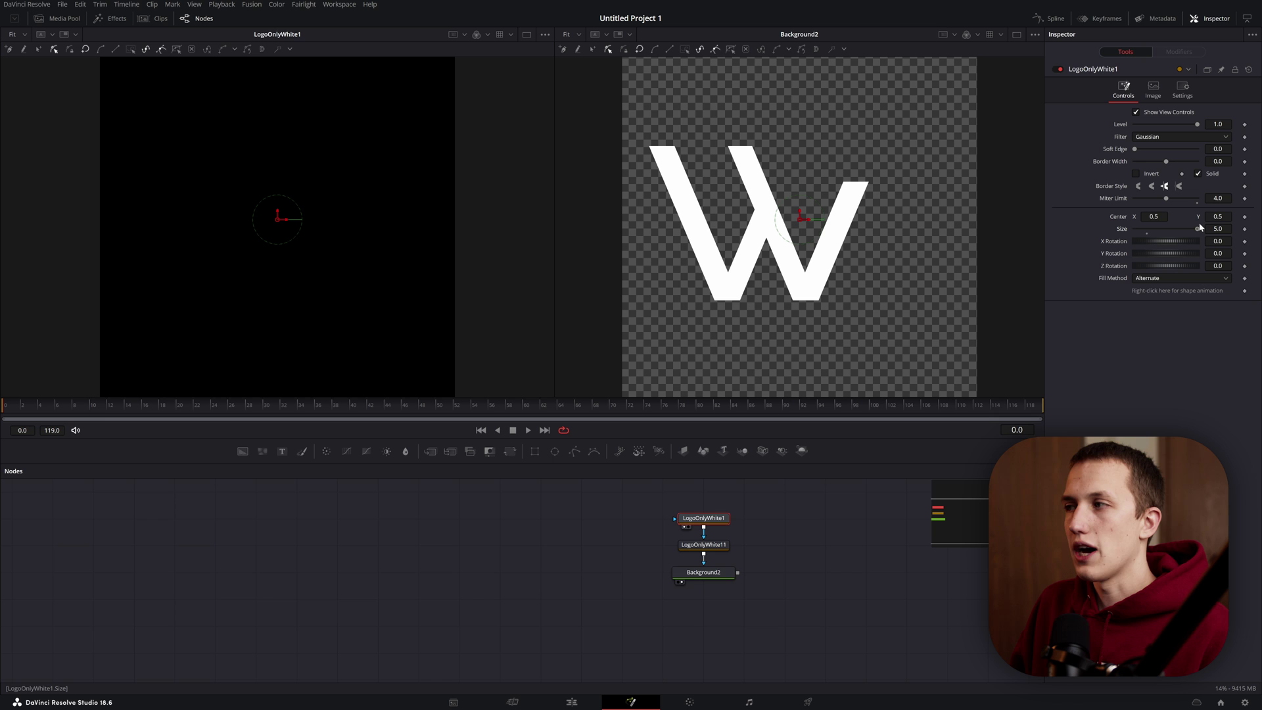
{"action": "key", "text": "ctrl+z"}
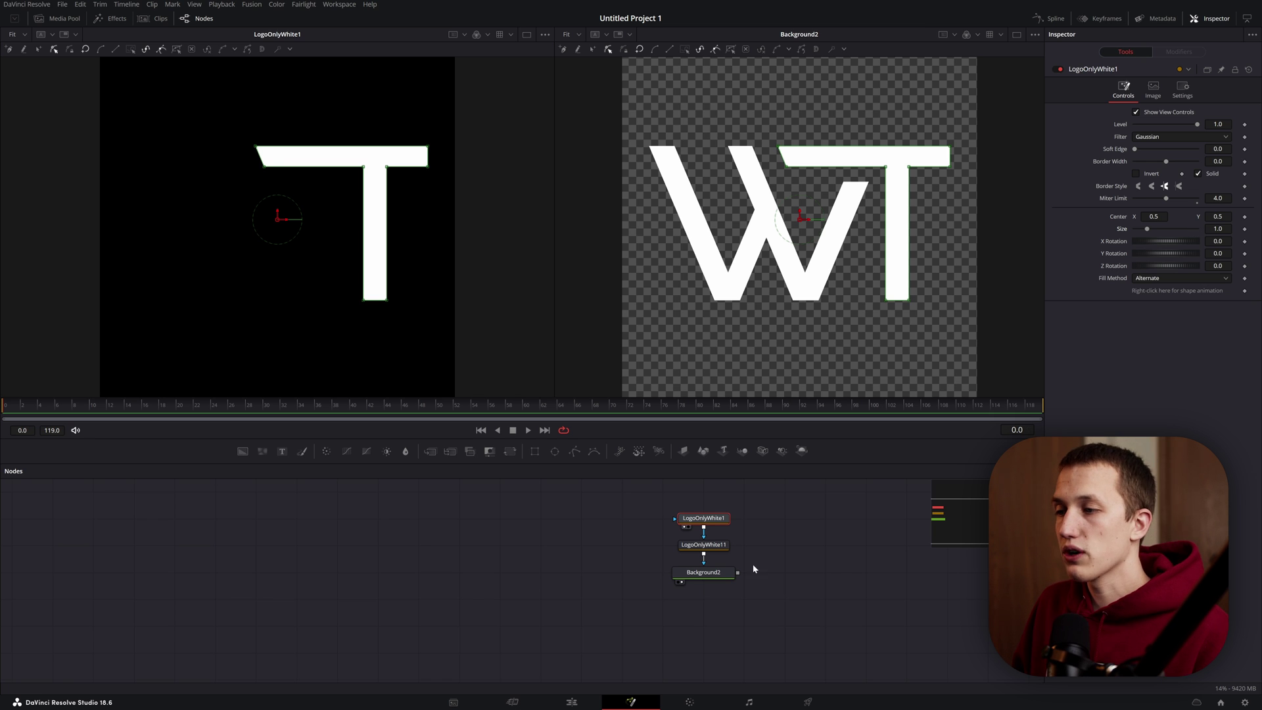
Step: Move Background2 further below the masks, add a Transform node after it and try enlarging the logo with its size
{"action": "left_click_drag", "start_coordinate": [724, 572], "coordinate": [724, 599]}
{"action": "left_click", "coordinate": [718, 548]}
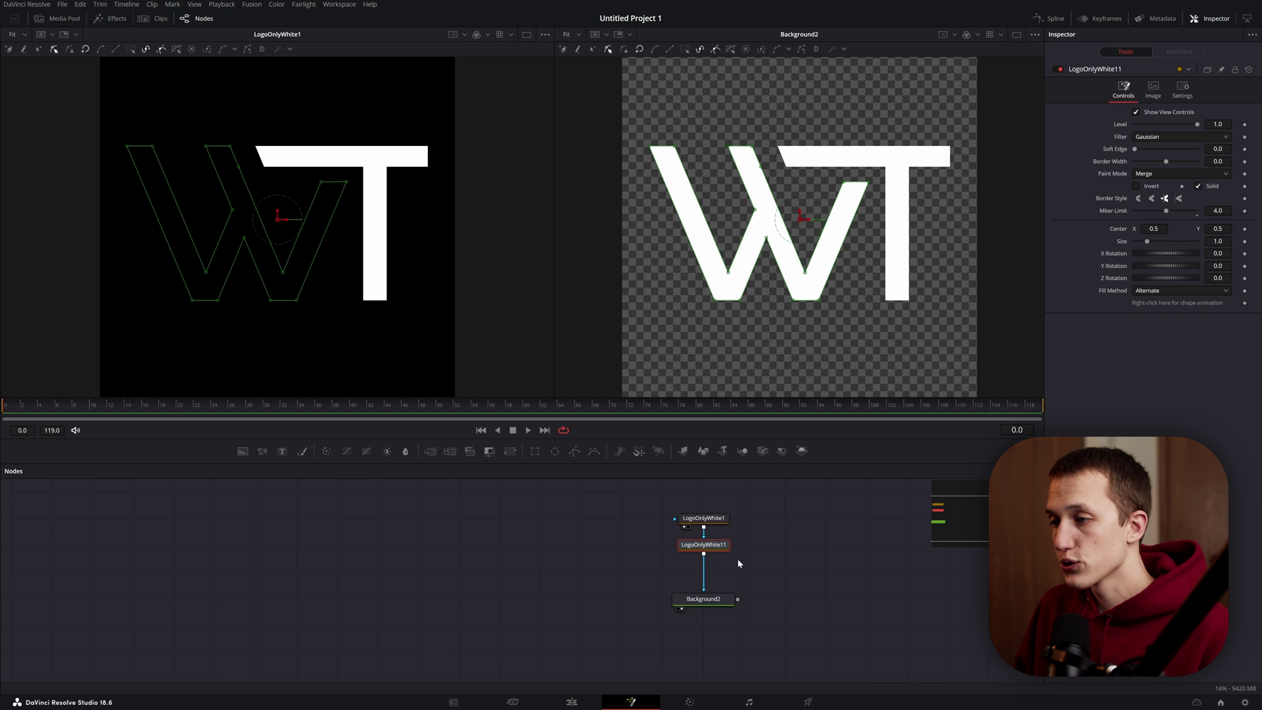
{"action": "left_click", "coordinate": [730, 598]}
{"action": "key", "text": "shift+space"}
{"action": "type", "text": "xf"}
{"action": "key", "text": "Return"}
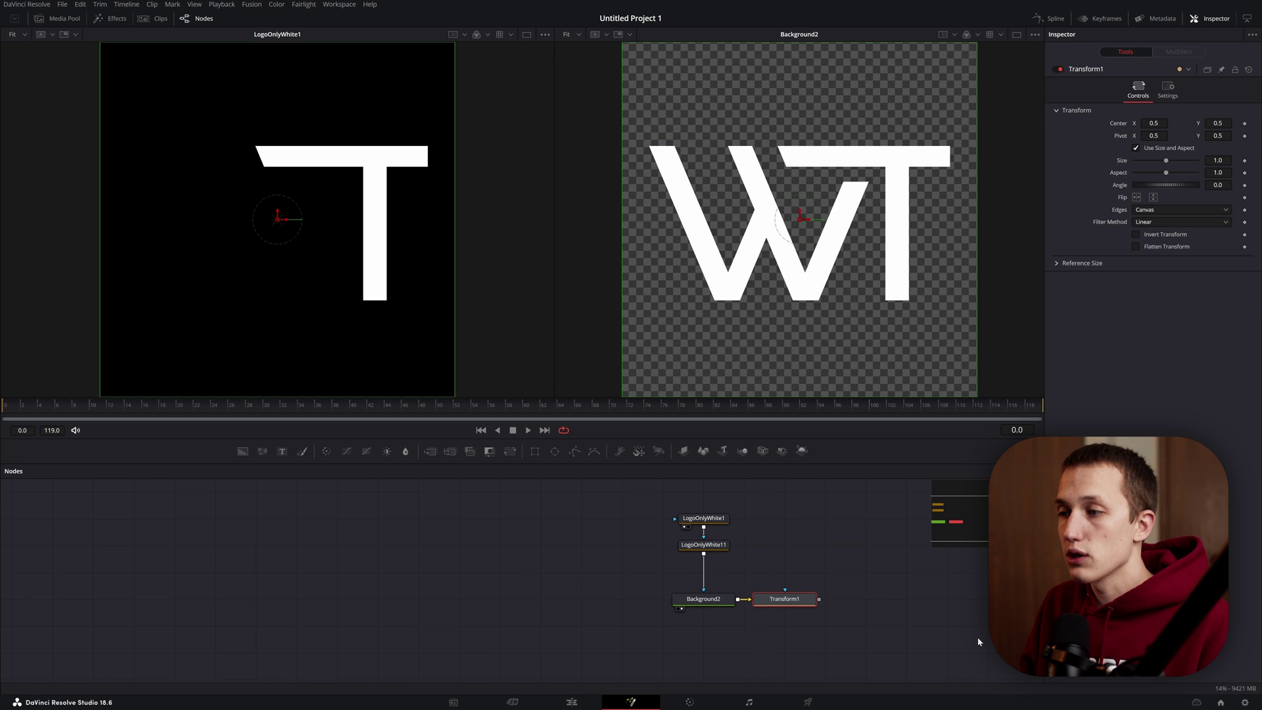
{"action": "key", "text": "2"}
{"action": "left_click_drag", "start_coordinate": [1167, 161], "coordinate": [1200, 161]}
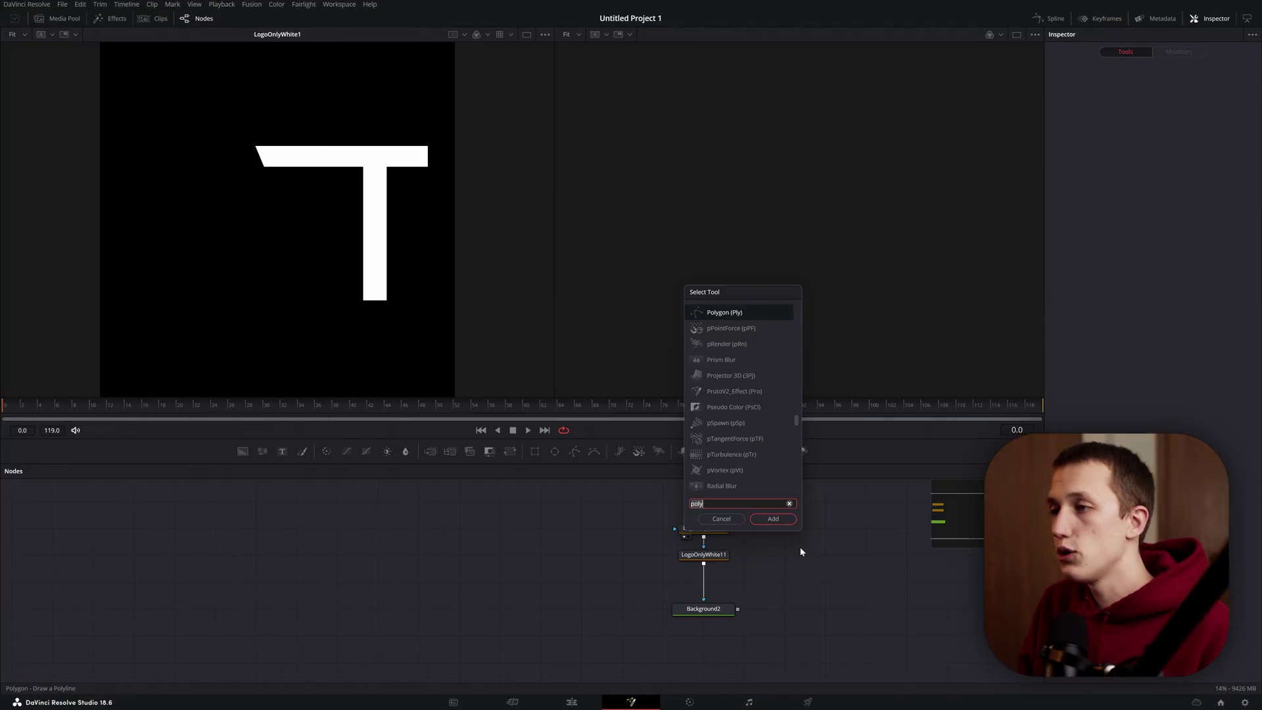
Step: Add an sPolygon shape node and show it in the second viewer
{"action": "type", "text": "spoly"}
{"action": "key", "text": "Return"}
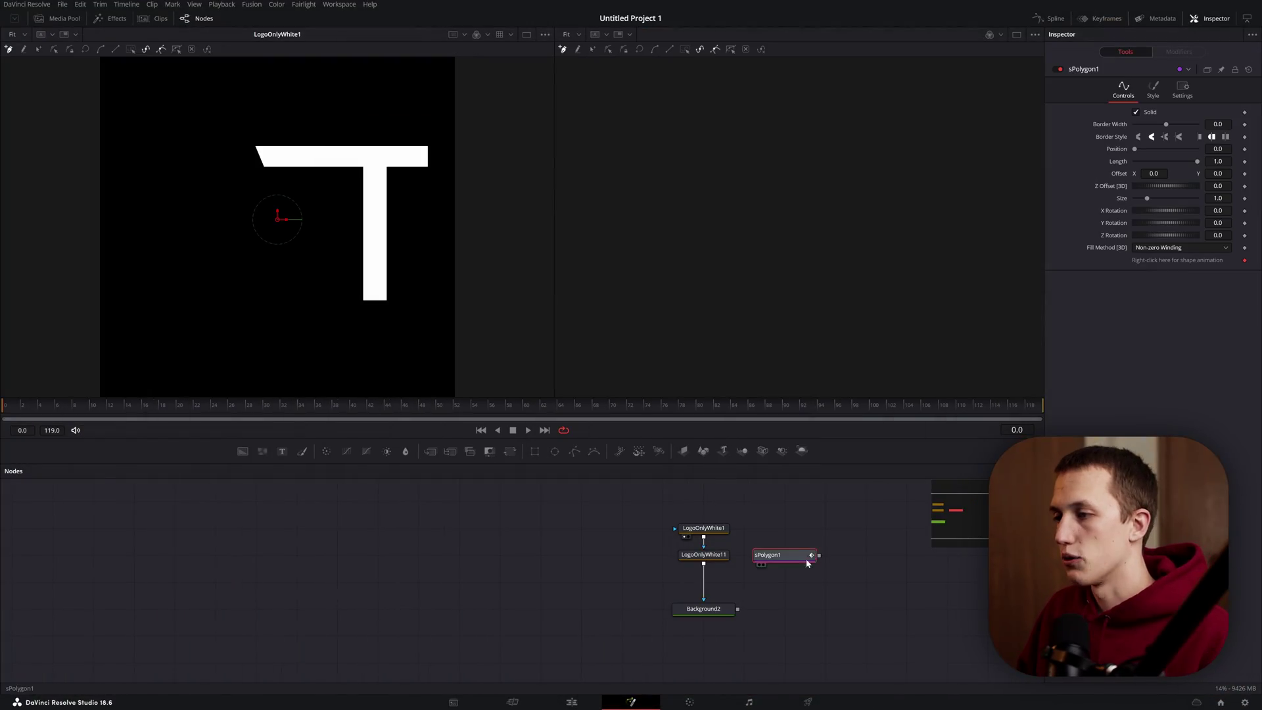
{"action": "key", "text": "2"}
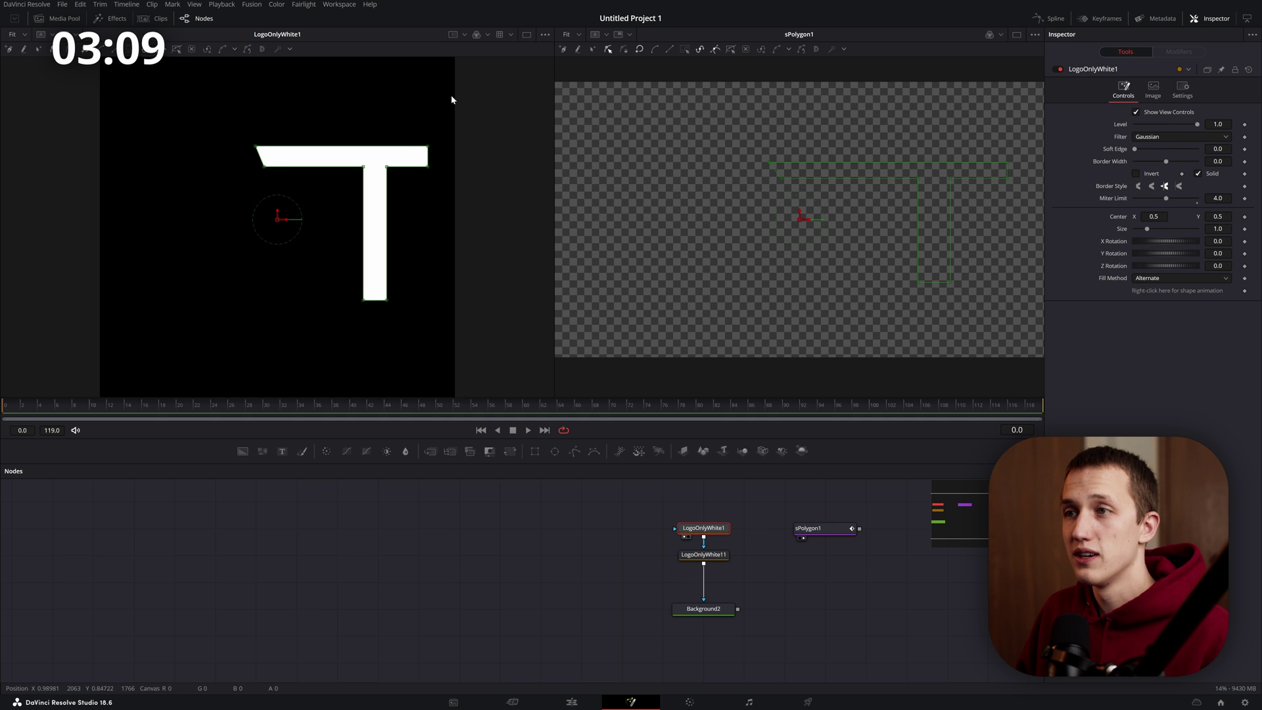
Step: Select all points of the T outline in LogoOnlyWhite1 and copy its polyline
{"action": "left_click_drag", "start_coordinate": [452, 100], "coordinate": [239, 308]}
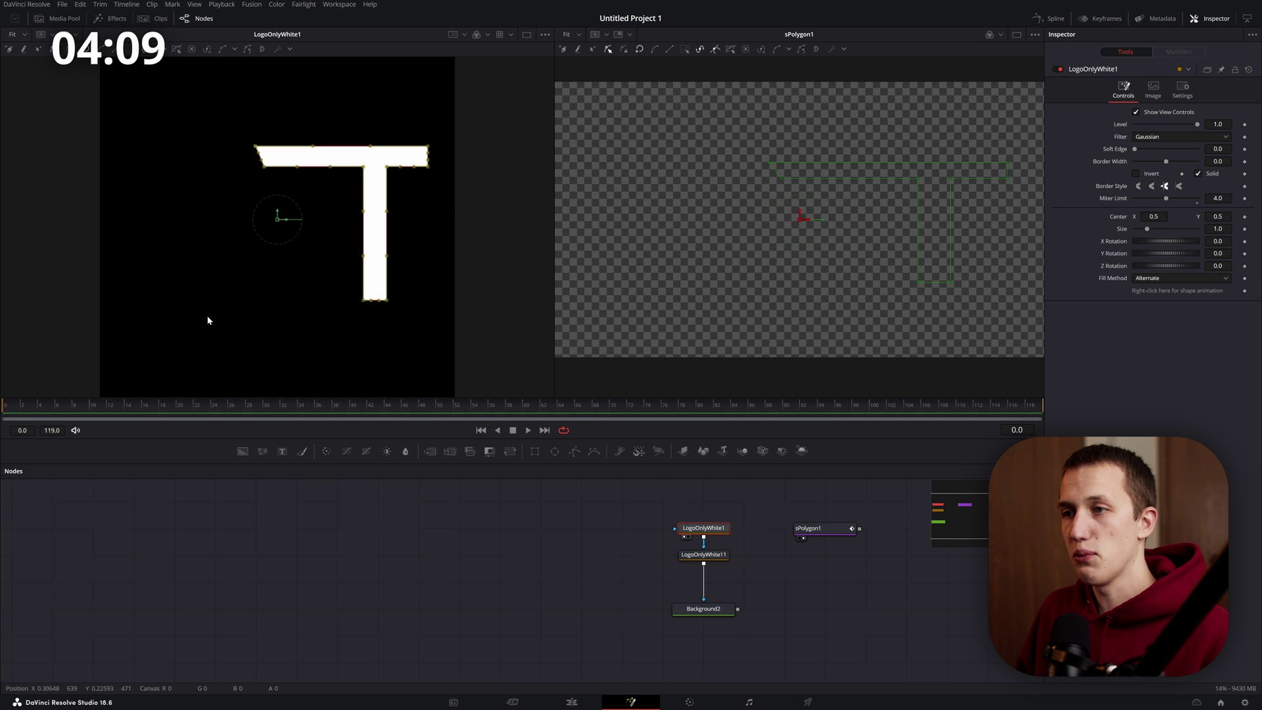
{"action": "right_click", "coordinate": [387, 303]}
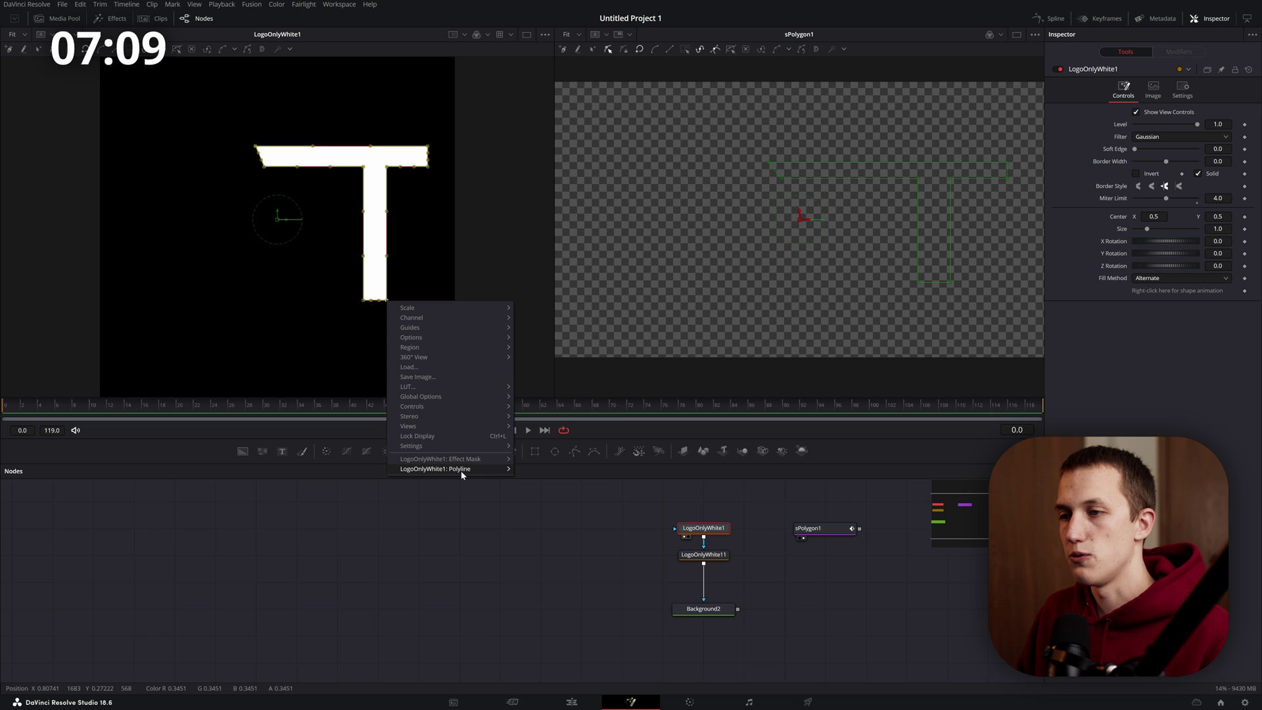
{"action": "mouse_move", "coordinate": [462, 474]}
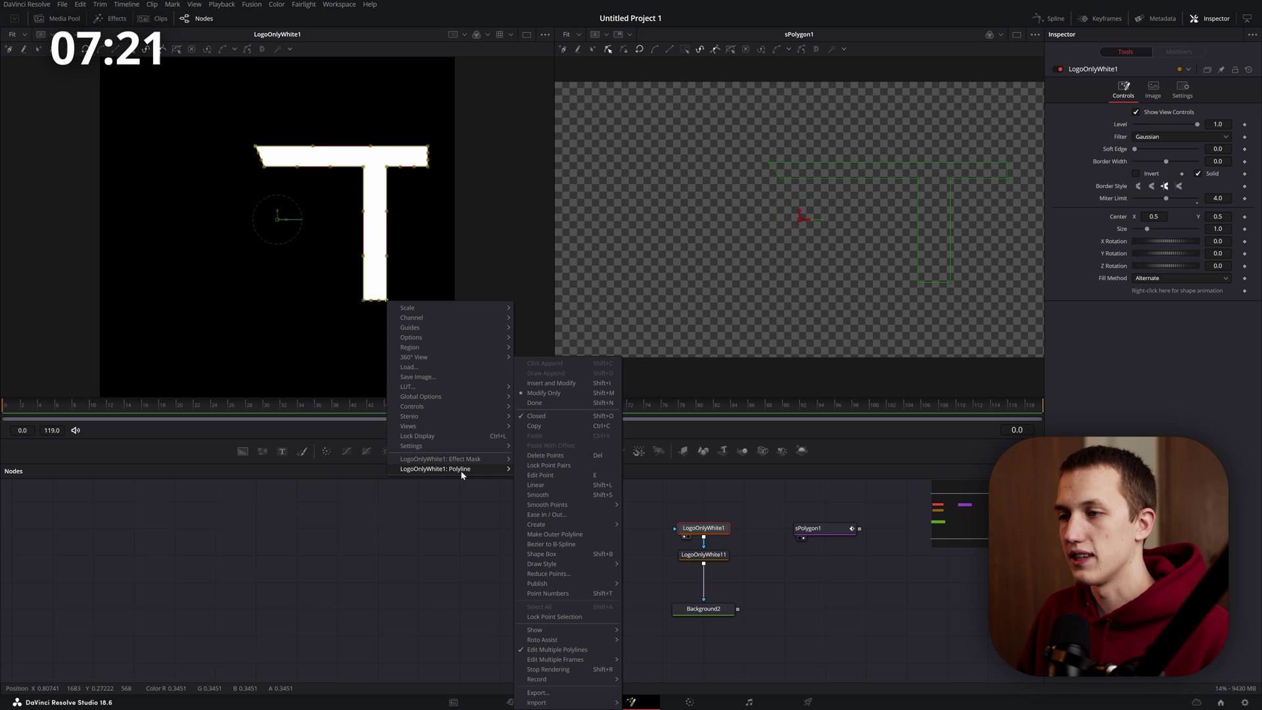
{"action": "left_click", "coordinate": [535, 426]}
Step: Paste the copied T polyline into sPolygon1
{"action": "left_click", "coordinate": [820, 528]}
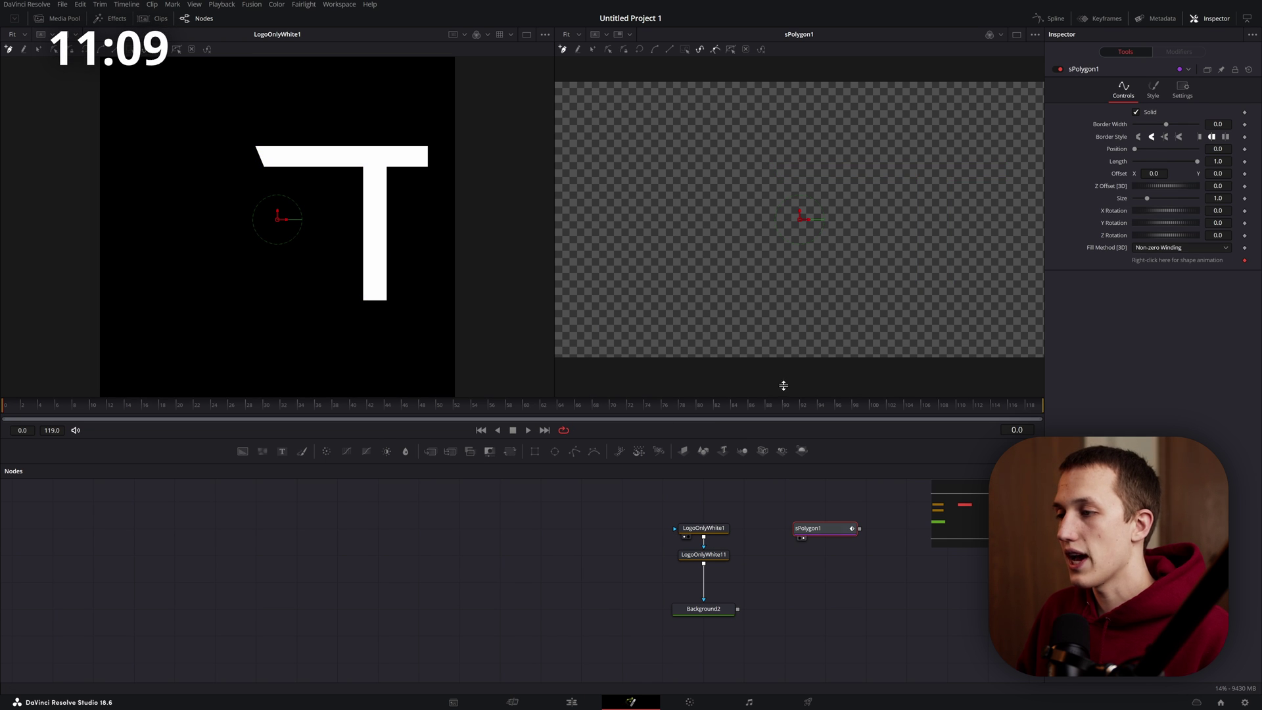
{"action": "right_click", "coordinate": [758, 195]}
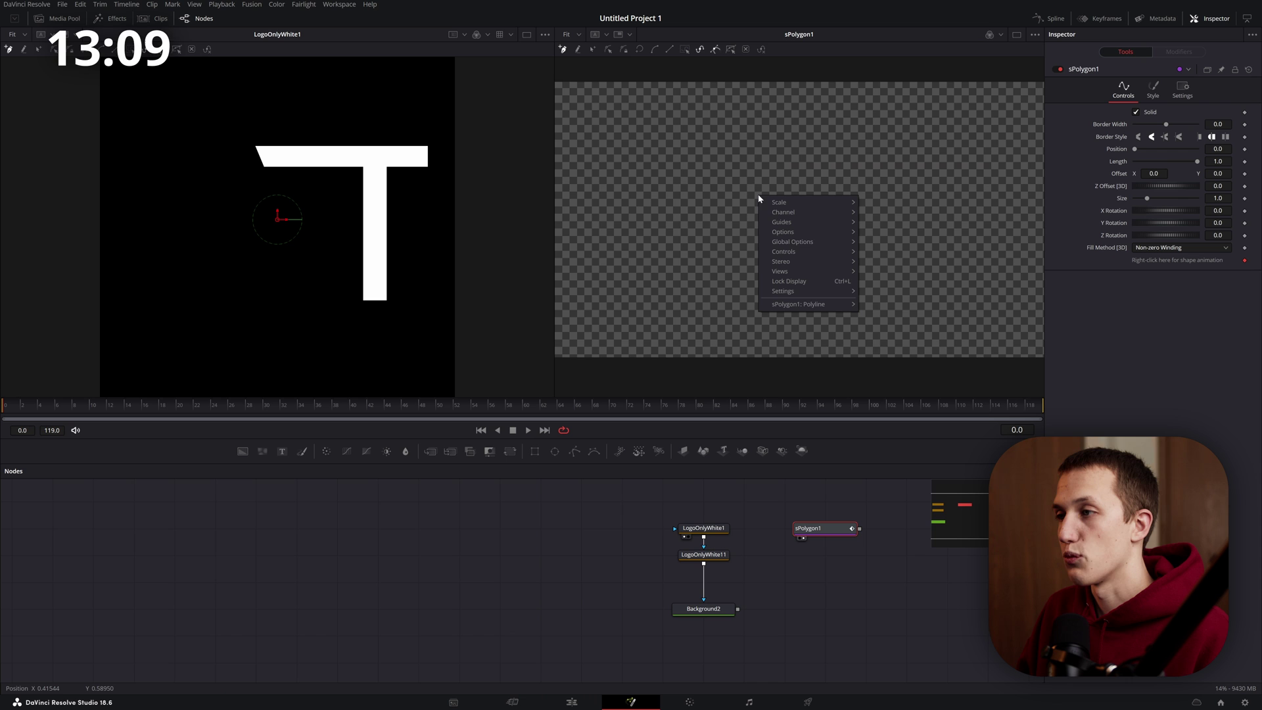
{"action": "mouse_move", "coordinate": [821, 309]}
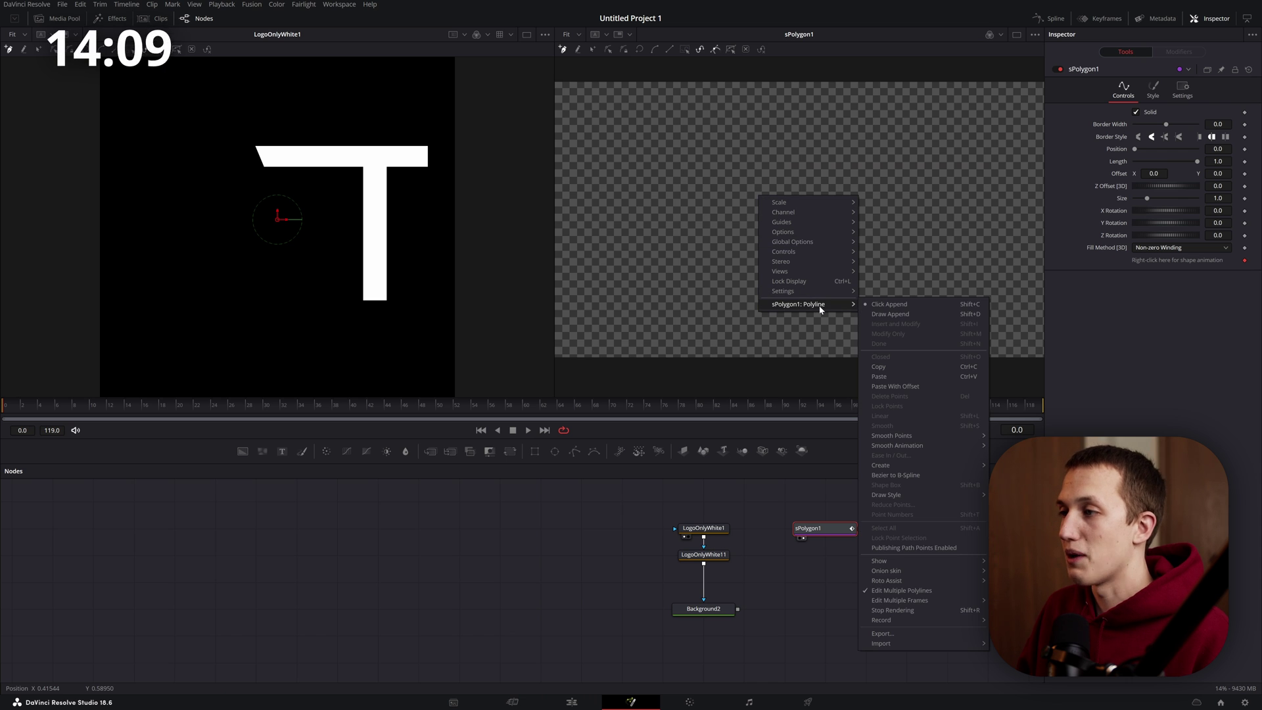
{"action": "left_click", "coordinate": [893, 378]}
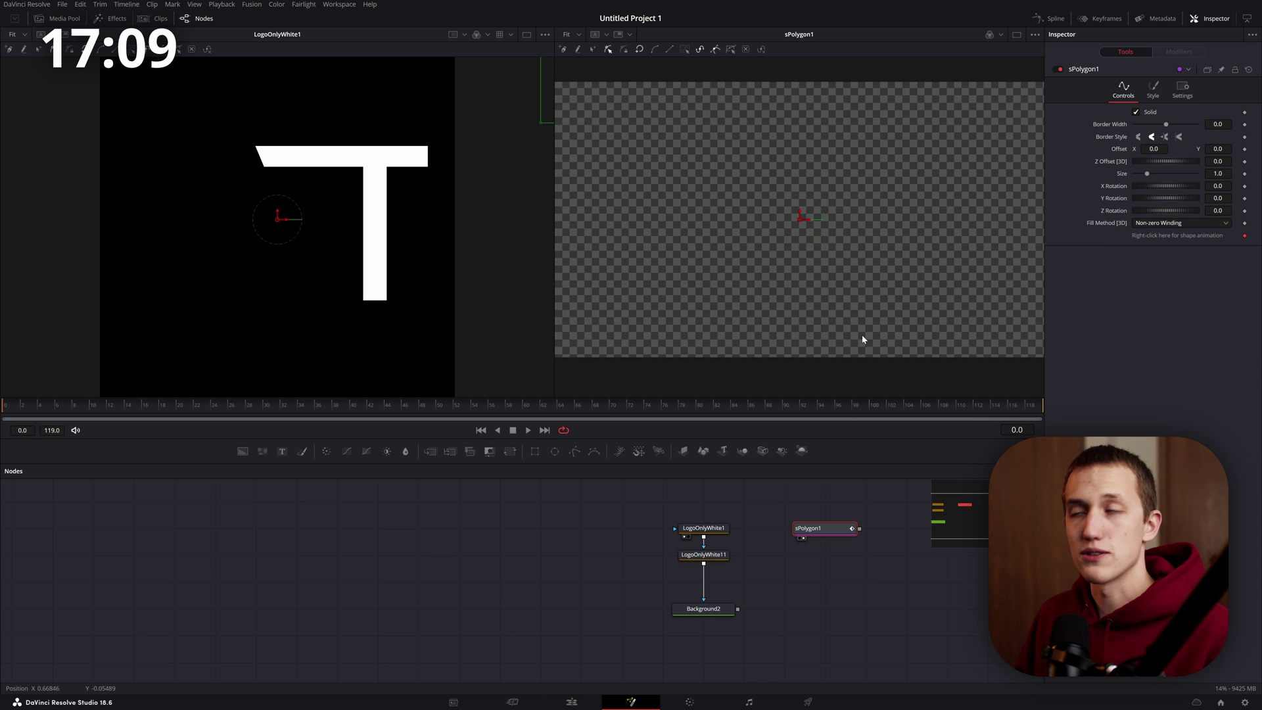
Step: Move the pasted T shape inside the sPolygon1 canvas and show Background2 in the first viewer for comparison
{"action": "scroll", "coordinate": [825, 187], "scroll_direction": "down", "scroll_amount": 5}
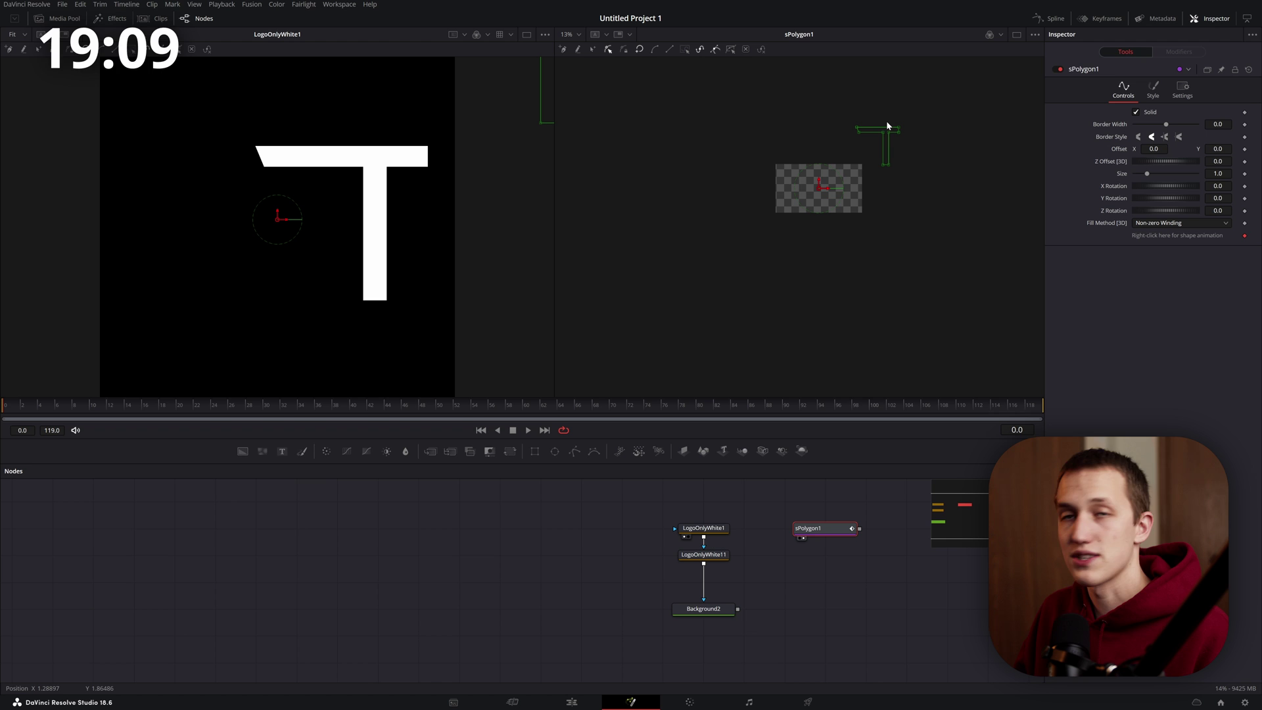
{"action": "left_click_drag", "start_coordinate": [857, 114], "coordinate": [846, 205]}
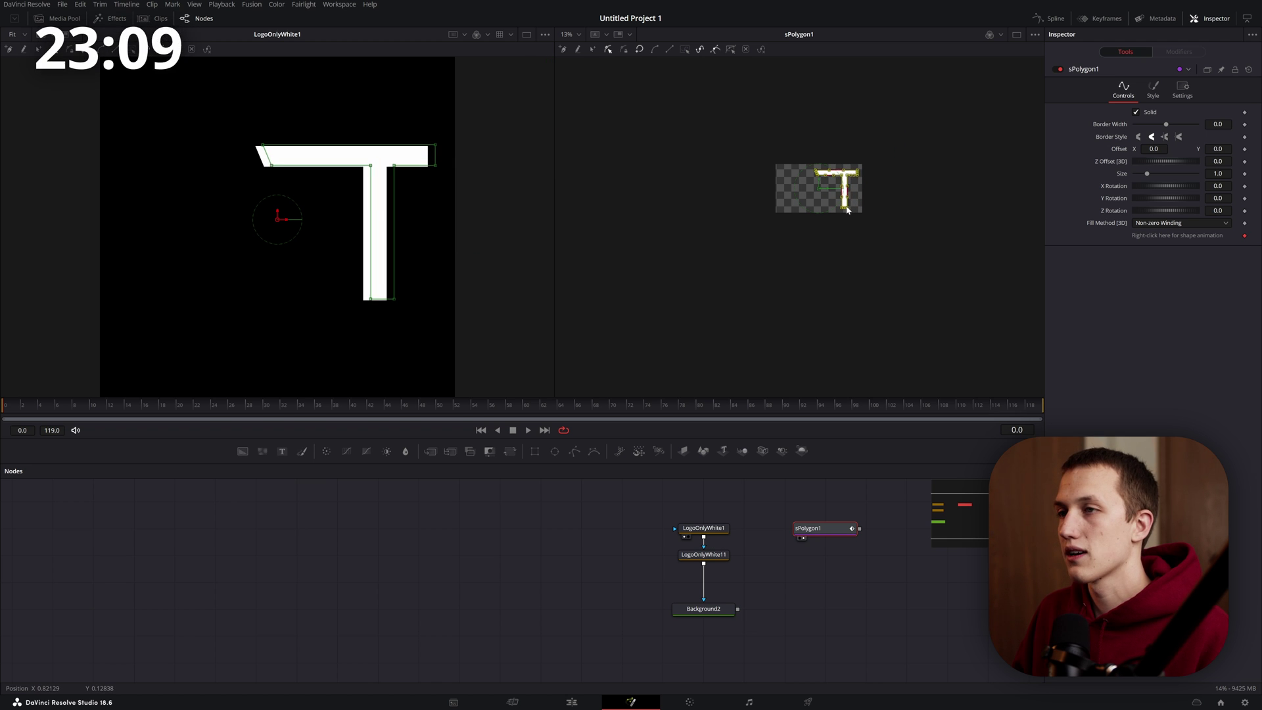
{"action": "scroll", "coordinate": [845, 190], "scroll_direction": "up", "scroll_amount": 5}
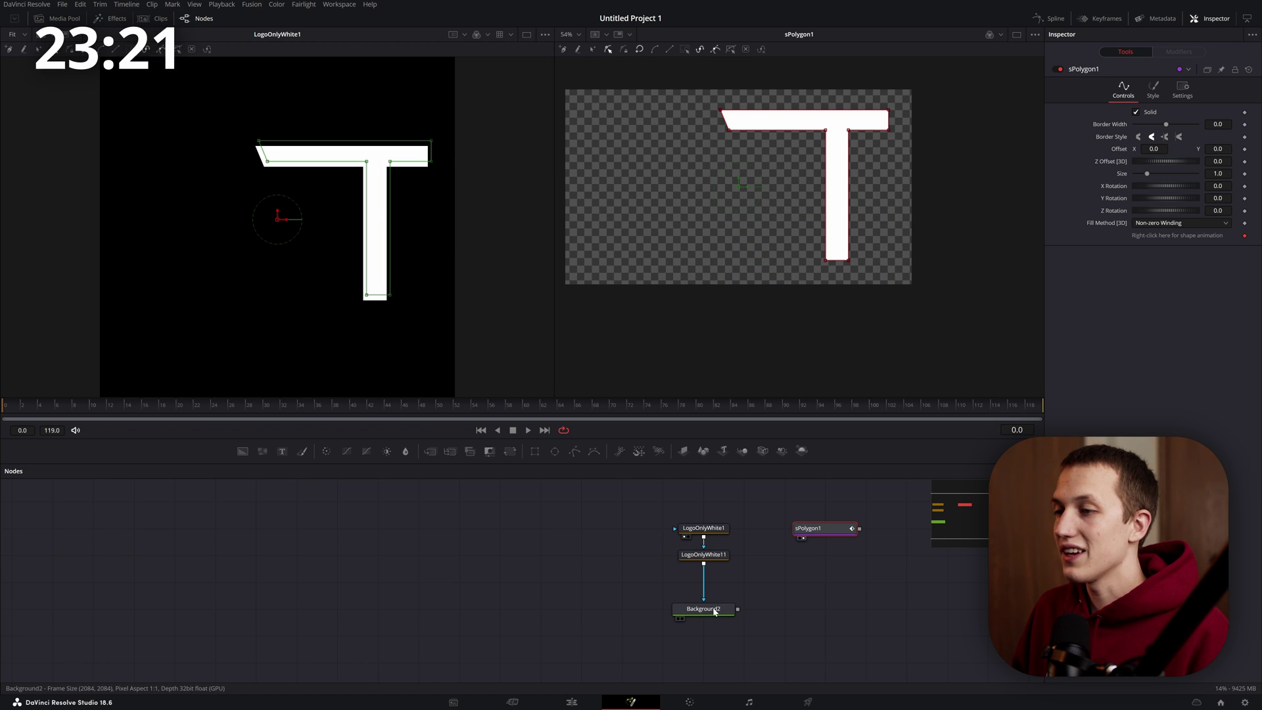
{"action": "left_click", "coordinate": [714, 609]}
{"action": "key", "text": "1"}
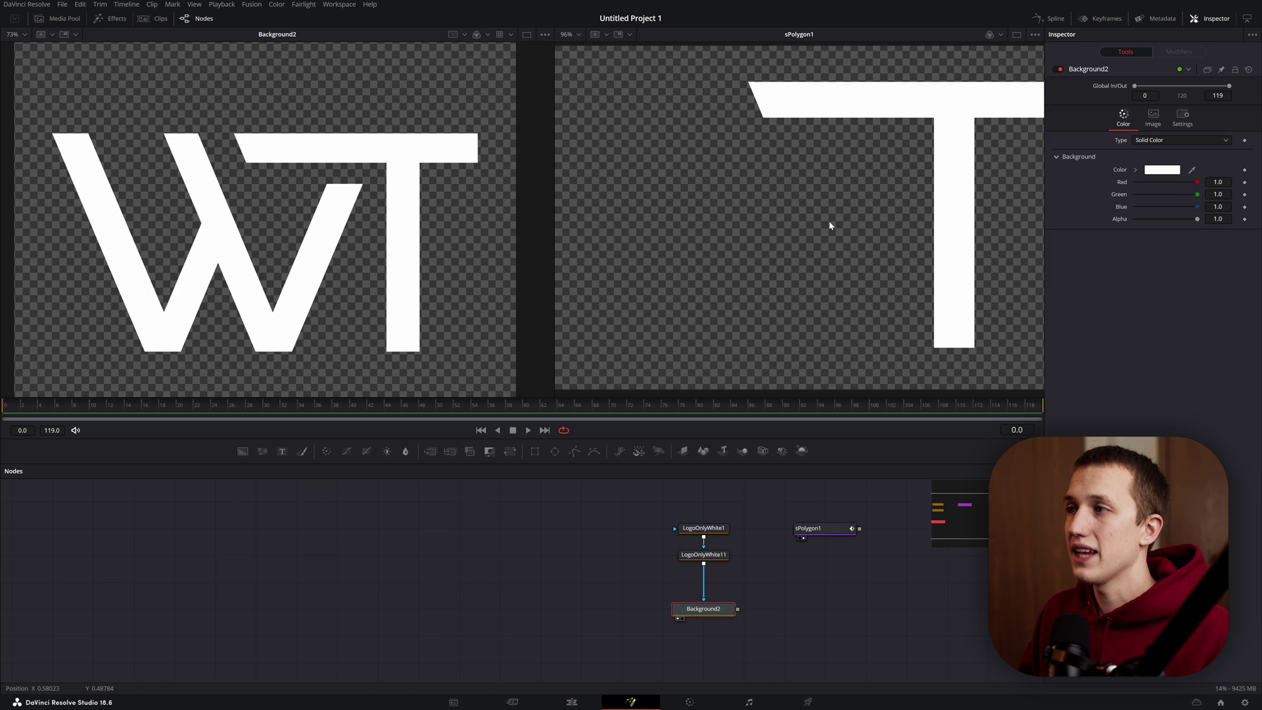
Step: Add an sTransform node after sPolygon1, show it in the second viewer and reduce its X Size to narrow the T
{"action": "scroll", "coordinate": [830, 226], "scroll_direction": "down", "scroll_amount": 3}
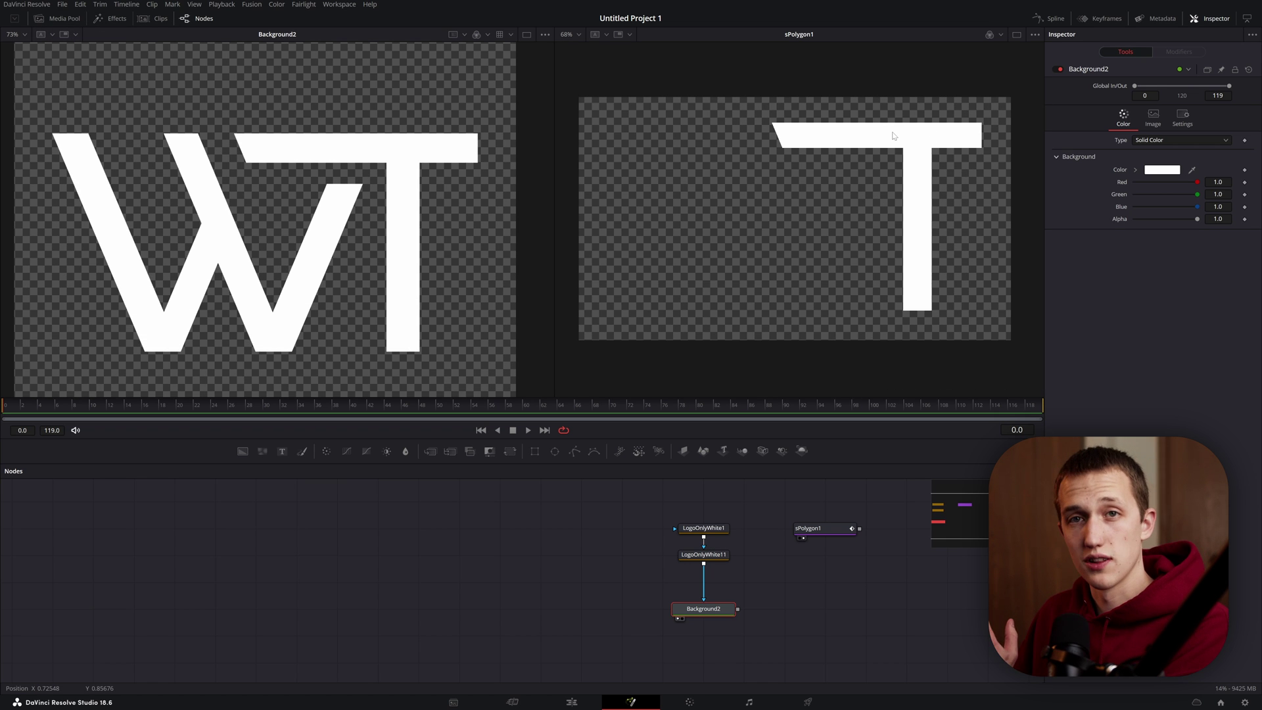
{"action": "left_click", "coordinate": [838, 530]}
{"action": "key", "text": "shift+space"}
{"action": "type", "text": "str"}
{"action": "key", "text": "Return"}
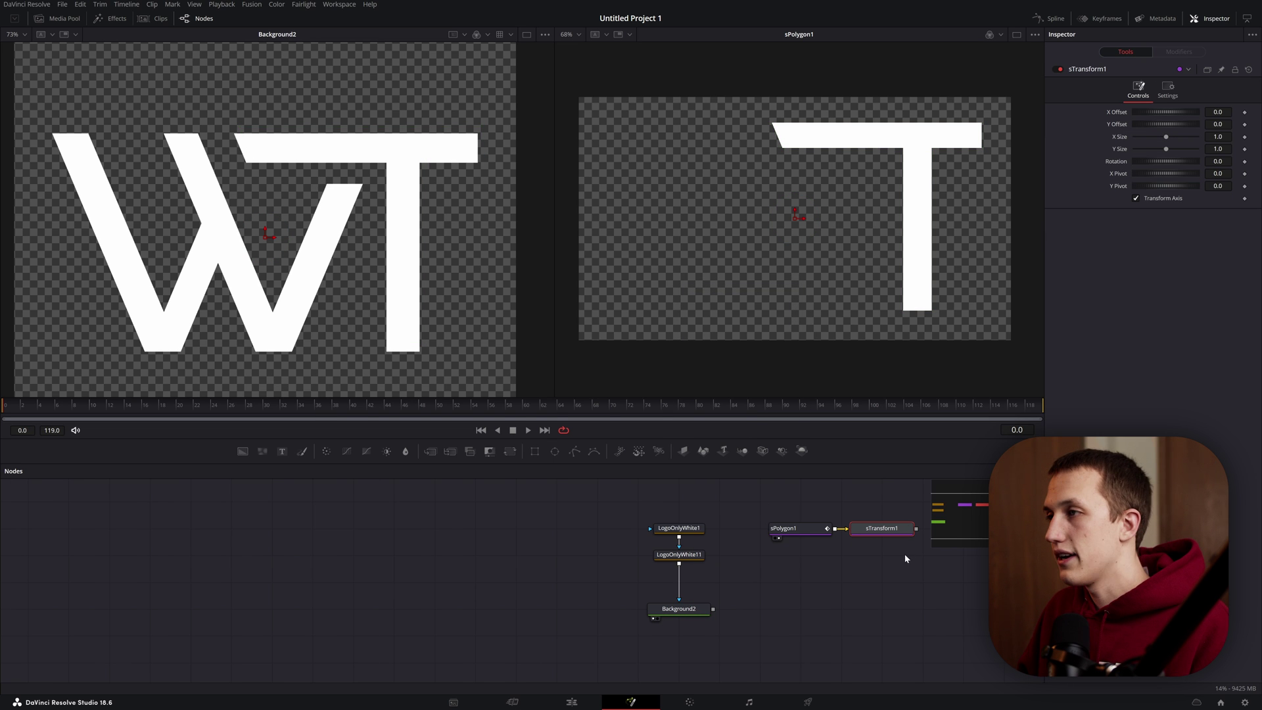
{"action": "key", "text": "2"}
{"action": "mouse_move", "coordinate": [1219, 137]}
{"action": "left_mouse_down"}
{"action": "mouse_move", "coordinate": [1165, 136]}
{"action": "mouse_move", "coordinate": [1194, 137]}
{"action": "left_mouse_up"}
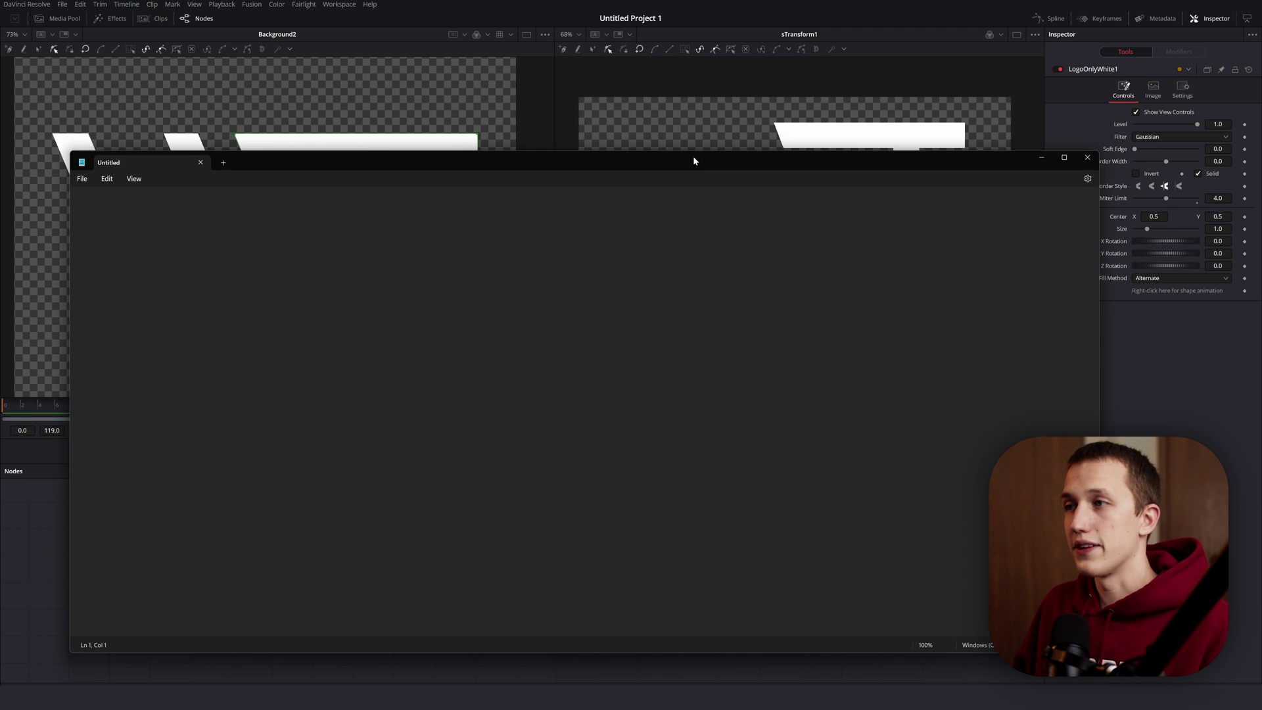
Step: Paste the copied LogoOnlyWhite1 node into a blank text editor document and examine its input settings and polyline points
{"action": "left_click_drag", "start_coordinate": [693, 156], "coordinate": [743, 119]}
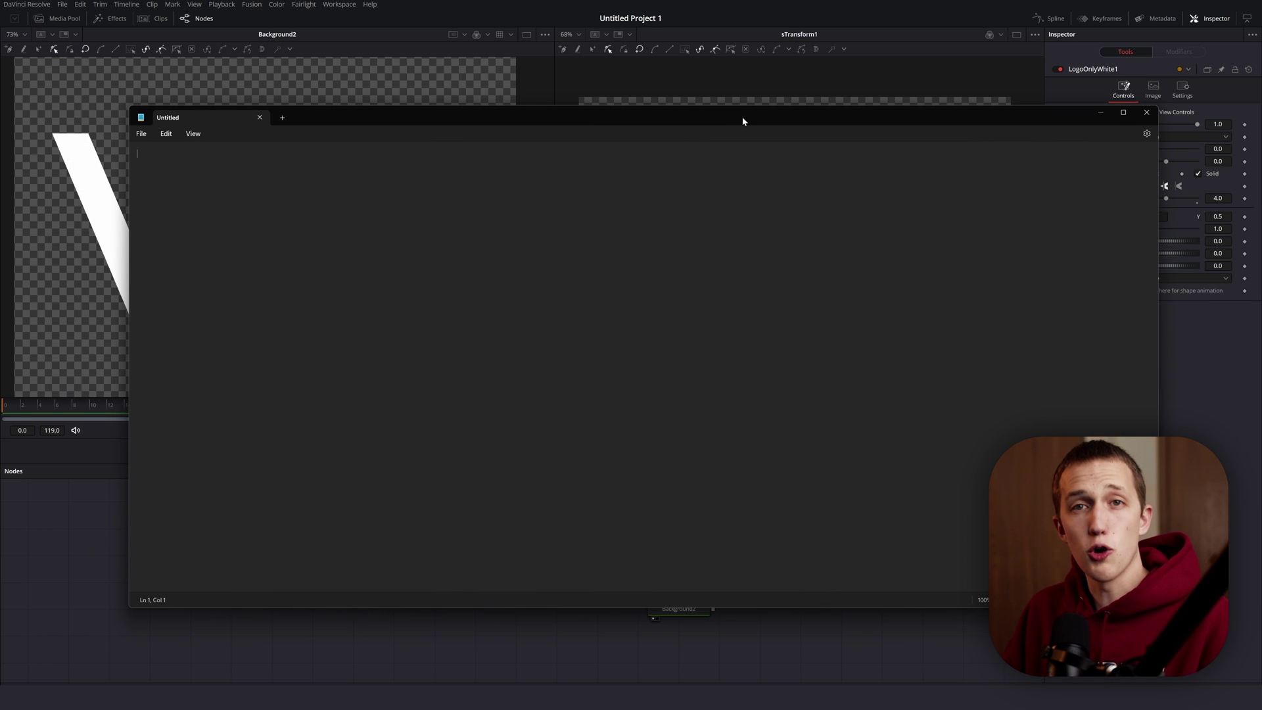
{"action": "type", "text": "{ \tTools = ordered() { \t\tLogoOnlyWhite1 = PolylineMask { \t\t\tDrawMode = \"ModifyOnly\", \t\t\tDrawMode2 = \"InsertAndModify\", \t\t\tCtrlWZoom = false, \t\t\tInputs = { \t\t\t\tJoinStyle = Input { Value = 2, }, \t\t\t\tMiterLimit = Input { Value = 4, }, \t\t\t\tCapStyle = Input { Value = 0, }, \t\t\t\tMaskWidth = Input { Value = 320, }, \t\t\t\tMaskHeight = Input { Value = 240, }, \t\t\t\tPixelAspect = Input { Value = { 1, 1 }, }, \t\t\t\tPolyline = Input { \t\t\t\t\tValue = Polyline { \t\t\t\t\t\tClosed = true, \t\t\t\t\t\tPoints = { \t\t\t\t\t\t\t{ Linear = true, X = -0.0620892514395394, Y = 0.207278310940499, LX = -7.99744081902976e-07, LY = 0, RX = 0.00818010236724248, RY = -0.0195351887396033 }, \t\t\t\t\t\t\t{ Linear = true, X = -0.0375489443378119, Y = 0.148672744721689, LX = -0.00818010236724243, LY = 0.0195351887396033, RX = 0.0931233205374281, RY = 0 }, \t\t\t\t\t\t\t{ Linear = true, X = 0.241821017274472, Y = 0.148672744721689, LX = -0.093123320537428, LY = 0, RX = 0, RY = -0.12542802303263 }, \t\t\t\t\t\t\t{ Linear = true, X = 0.241821017274472, Y = -0.2276113243762, LX = 0, LY = 0.12542802303263, RX = 0.0220345489443378, RY = 0 }, \t\t\t\t\t\t\t{ Linear = true, X = 0.307924664107486, Y = -0.2276113243762, LX = -0.0220345489443379, LY = 0, RX = 0, RY = 0.12542802303263 }, \t\t\t\t\t\t\t{ Linear = true, X = 0.307924664107486, Y = 0.148672744721689, LX = 0, LY = -0.12542802303263, RX = 0.0386429942418426, RY = 0 }, \t\t\t\t\t\t\t{ Linear = true, X = 0.423853646833013, Y = 0.148672744721689, LX = -0.0386429942418426, LY = 0, RX = 0, RY = 0.0195351887396033 }, \t\t\t\t\t\t\t{ Linear = true, X = 0.423853646833013, Y = 0.207278310940499, LX = 0, LY = -0.0195351887396033, RX = -0.161981765834933, RY = 0 }, \t\t\t\t\t\t\t{ Linear = true, X = -0.0620916506717851, Y = 0.207278310940499, LX = 0.161981765834933, LY = 0, RX = 7.99744081902976e-07, RY = 0 } \t\t\t\t\t\t} \t\t\t\t\t}, \t\t\t\t}, \t\t\t\tPolyline2 = Input { \t\t\t\t\tValue = Polyline { \t\t\t\t\t}, \t\t\t\t\tDisabled = true, \t\t\t\t}, \t\t\t}, \t\t\tViewInfo = OperatorInfo { Pos = { -165, 49.5 } }, \t\t} \t}, \tActiveTool = \"LogoOnlyWhite1\" }"}
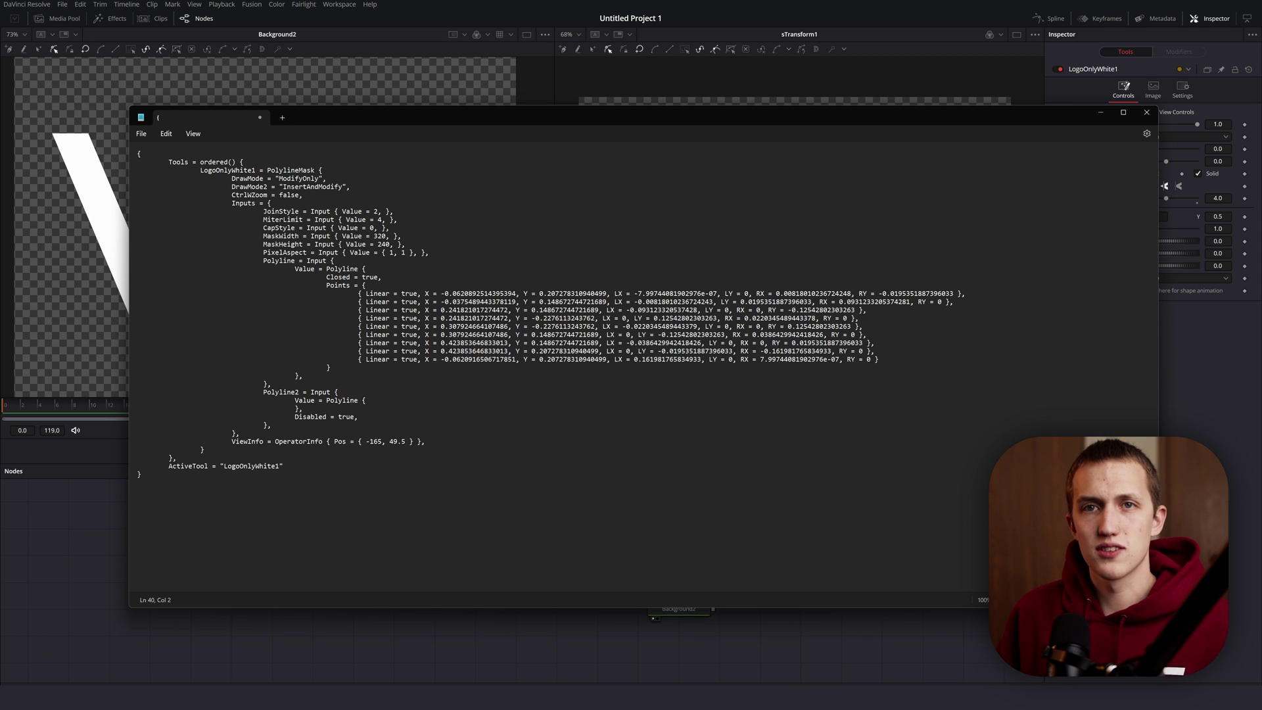
{"action": "left_click_drag", "start_coordinate": [263, 211], "coordinate": [429, 253]}
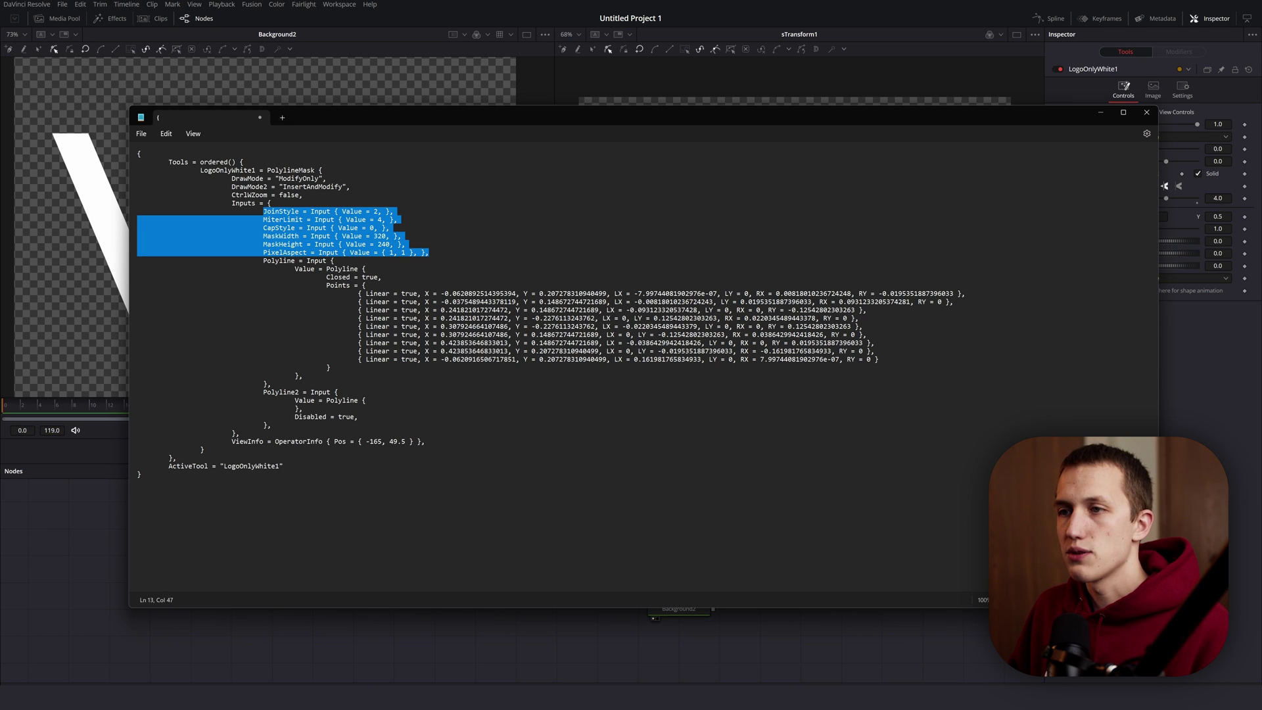
{"action": "left_click_drag", "start_coordinate": [327, 285], "coordinate": [879, 359]}
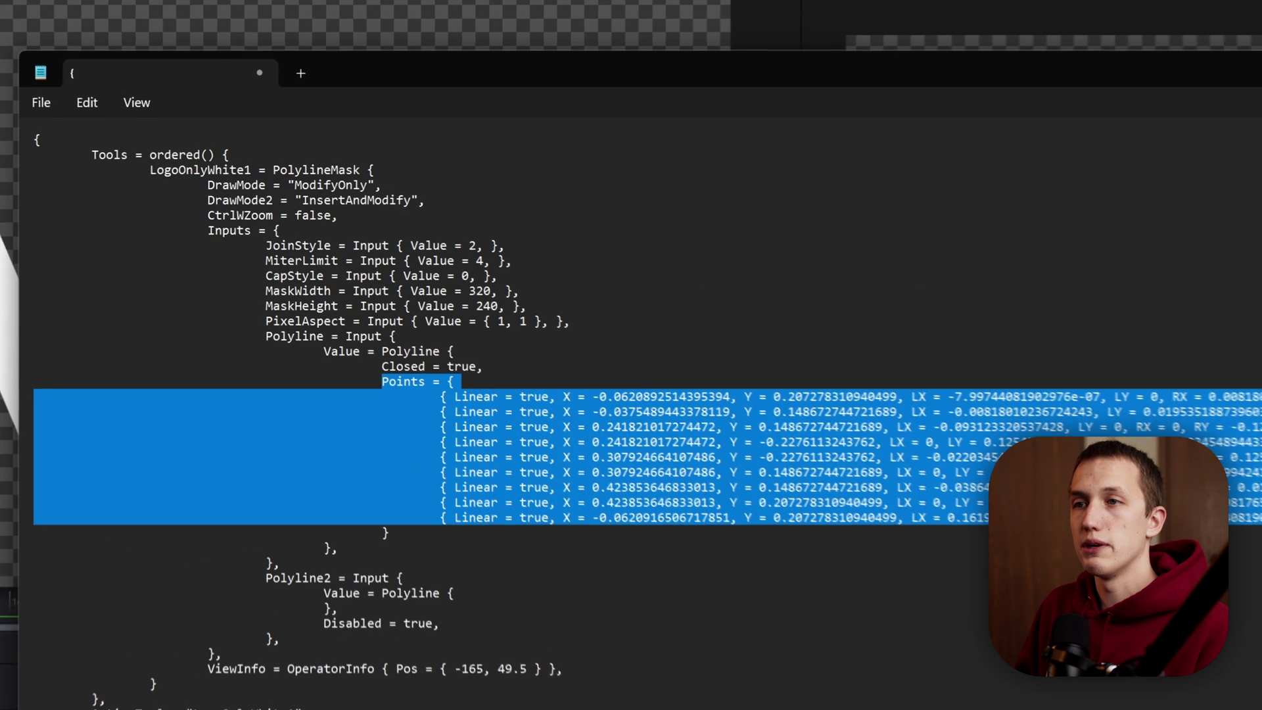
Step: Replace the PolylineMask node type with sPolygon in the pasted text and copy the whole text
{"action": "left_click_drag", "start_coordinate": [201, 170], "coordinate": [361, 171]}
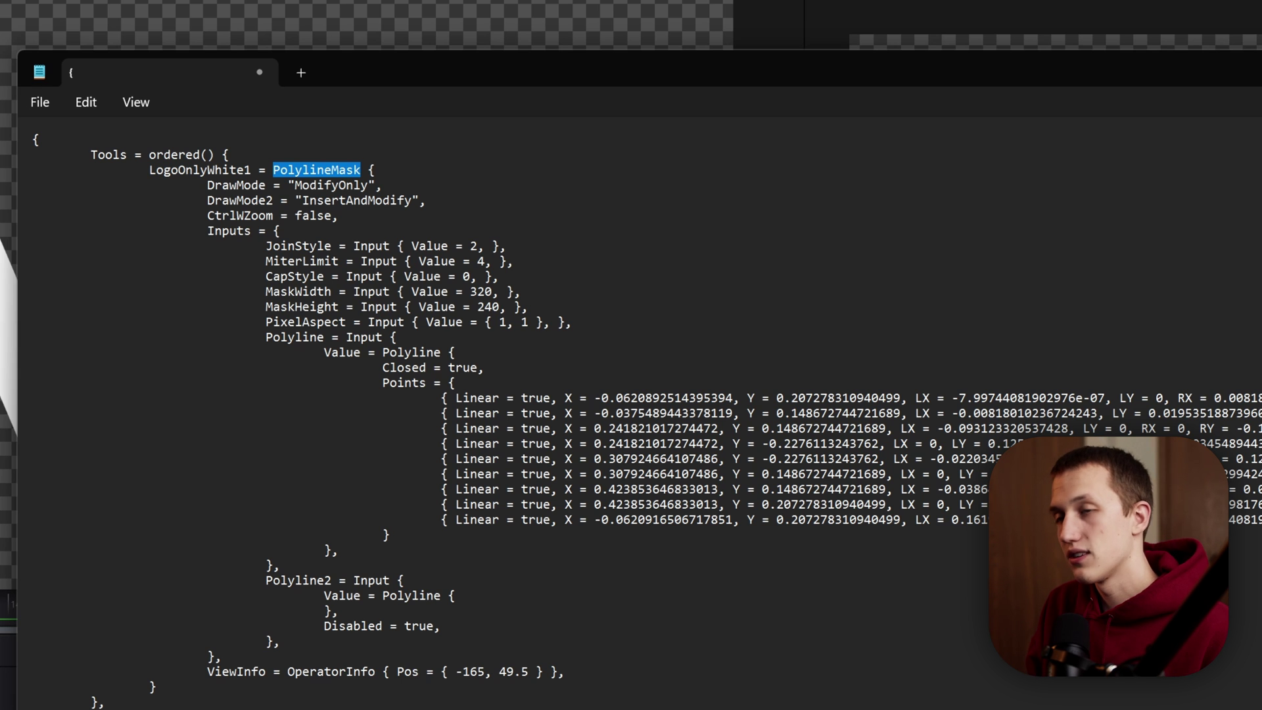
{"action": "type", "text": "sPolygo"}
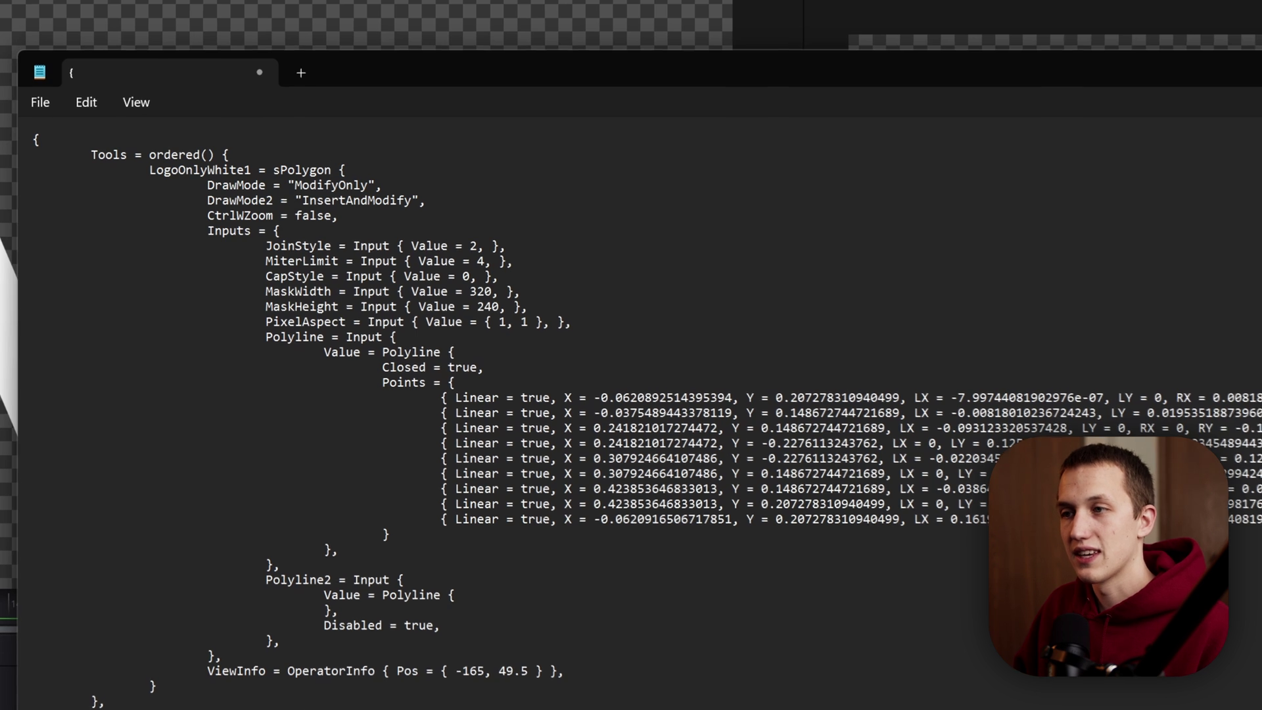
{"action": "key", "text": "ctrl+a"}
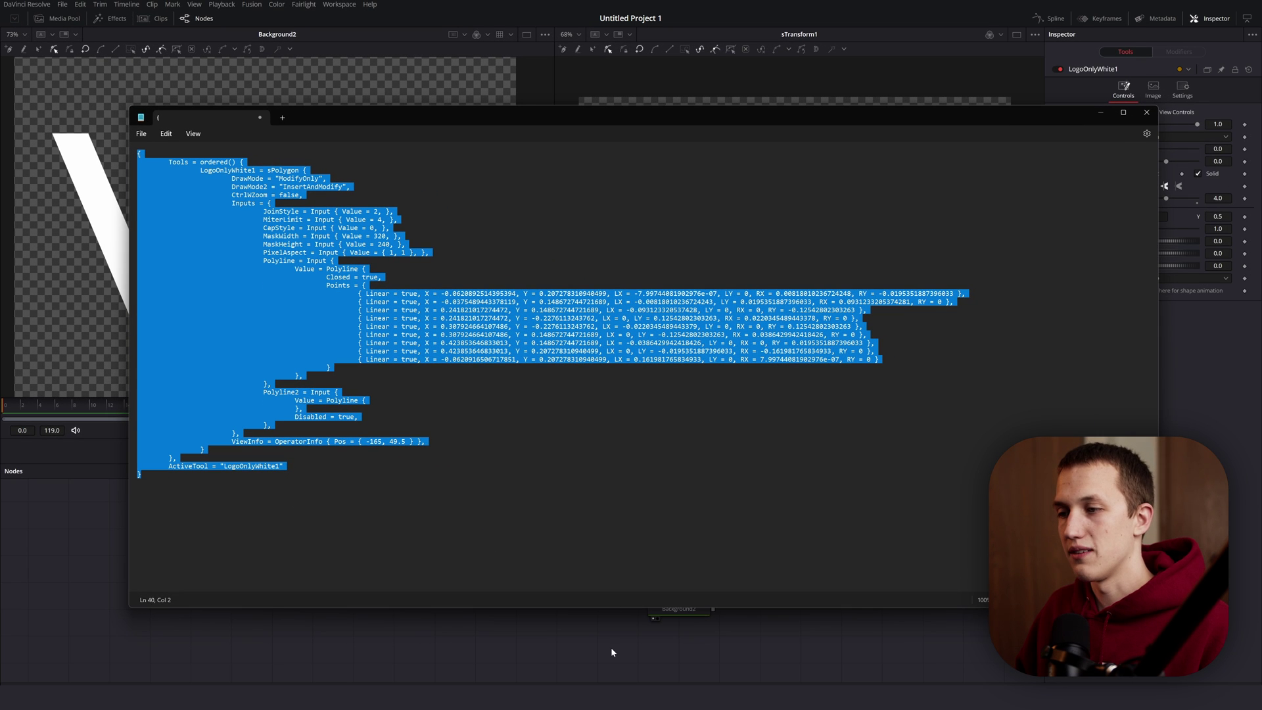
{"action": "key", "text": "ctrl+c"}
Step: Switch back to Fusion, paste the edited text as a shape node and show it in the second viewer
{"action": "left_click", "coordinate": [612, 650]}
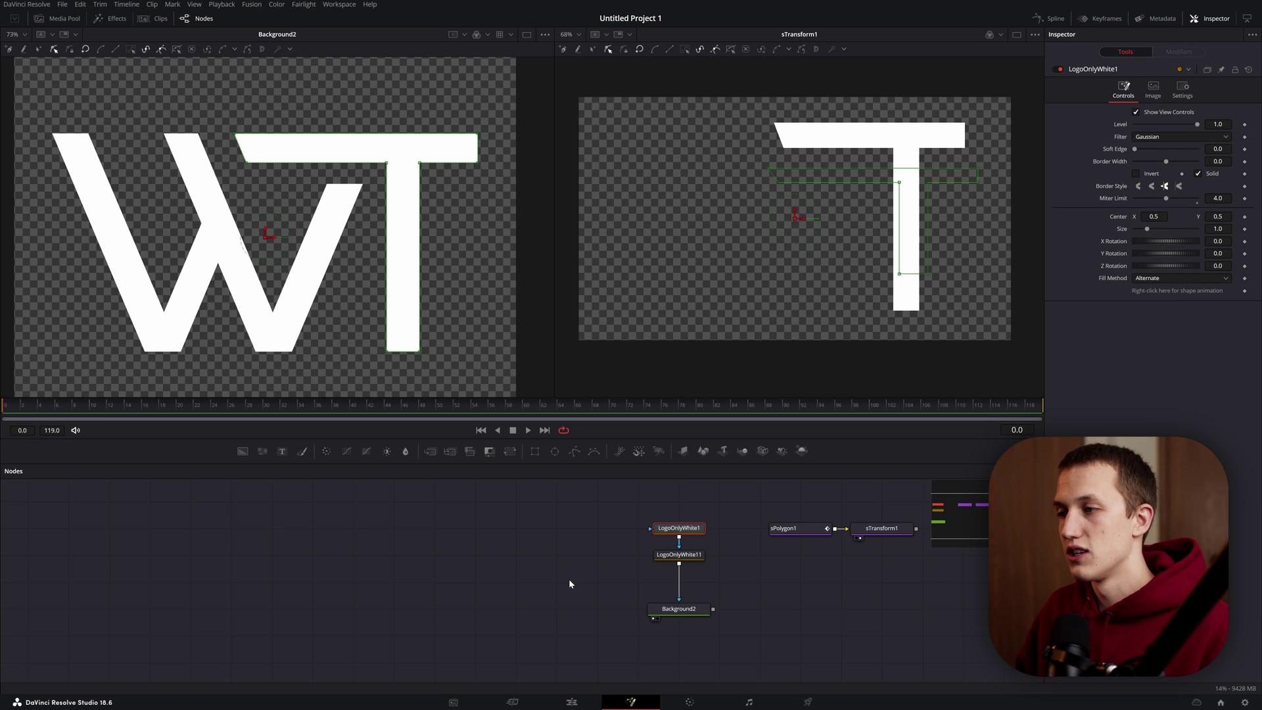
{"action": "key", "text": "ctrl+v"}
{"action": "key", "text": "ctrl+v"}
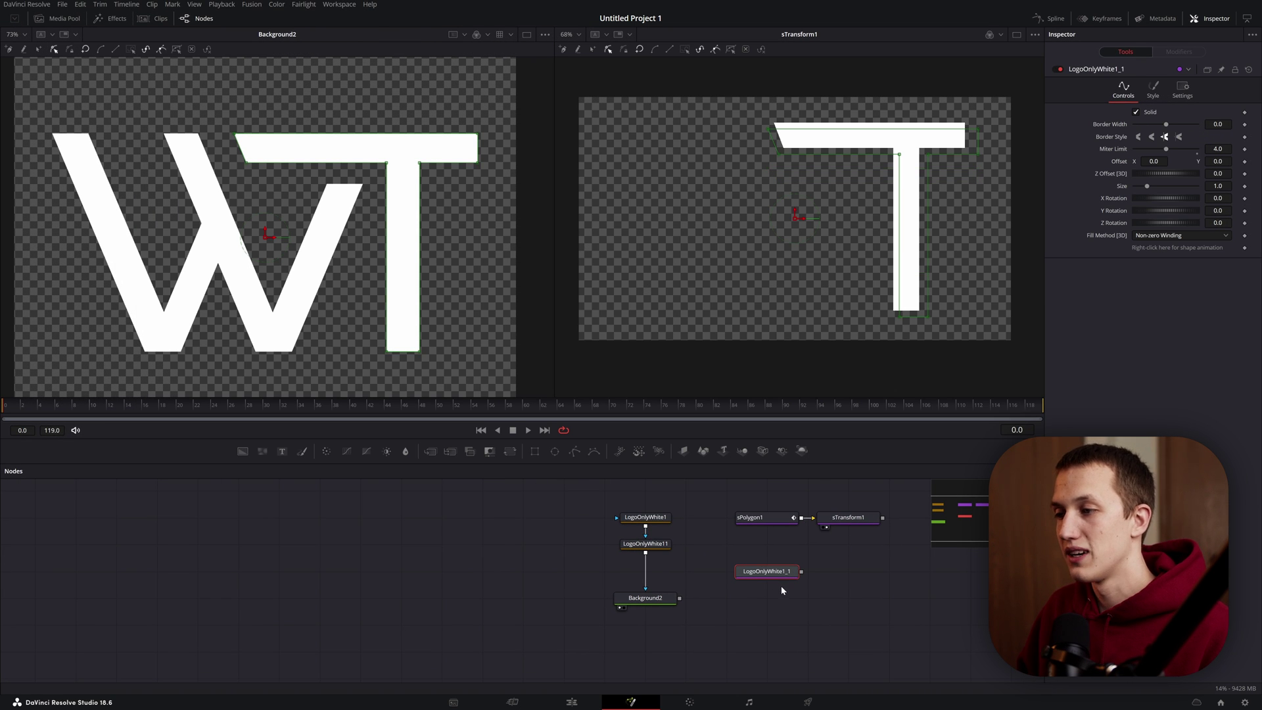
{"action": "key", "text": "2"}
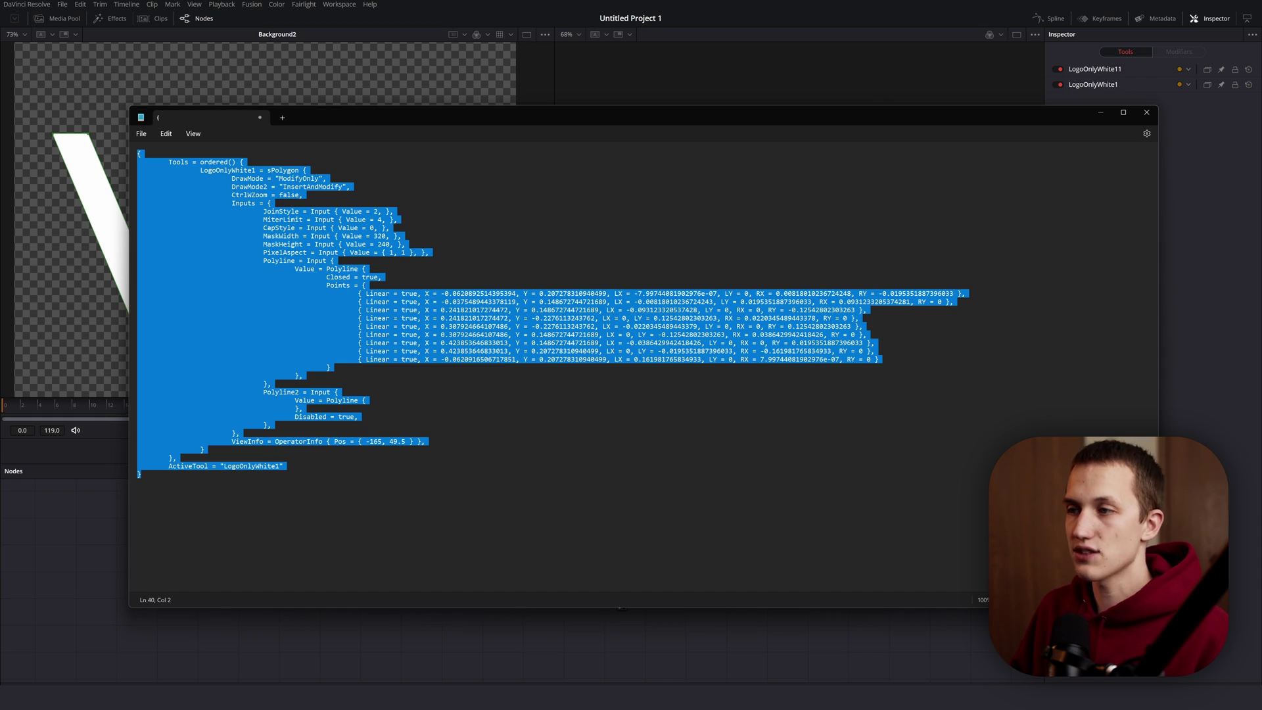
Step: Replace the entire text editor content with the copied code of both LogoOnlyWhite1 and LogoOnlyWhite11
{"action": "left_click", "coordinate": [269, 406]}
{"action": "key", "text": "ctrl+a"}
{"action": "key", "text": "ctrl+v"}
{"action": "scroll", "coordinate": [269, 405], "scroll_direction": "up", "scroll_amount": 7}
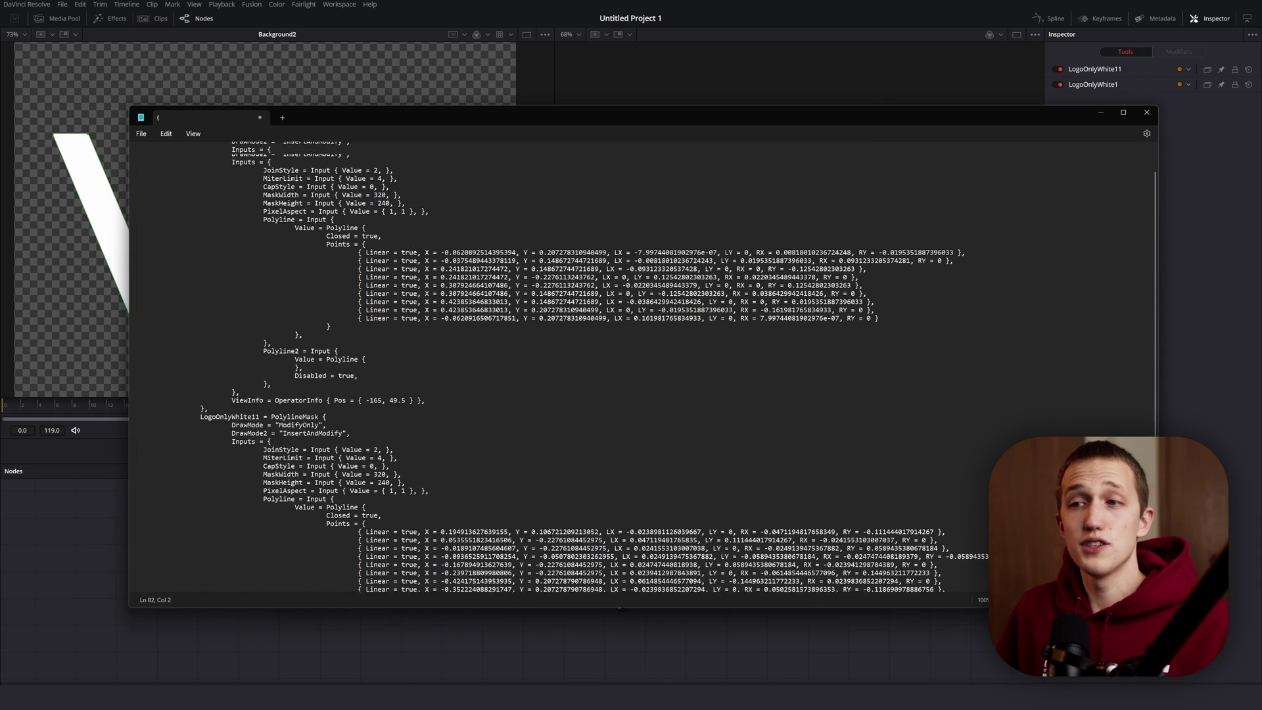
{"action": "scroll", "coordinate": [644, 368], "scroll_direction": "up", "scroll_amount": 1}
Step: Find every PolylineMask in the text, replace all with sPolygon and select the whole text for copying
{"action": "key", "text": "ctrl+f"}
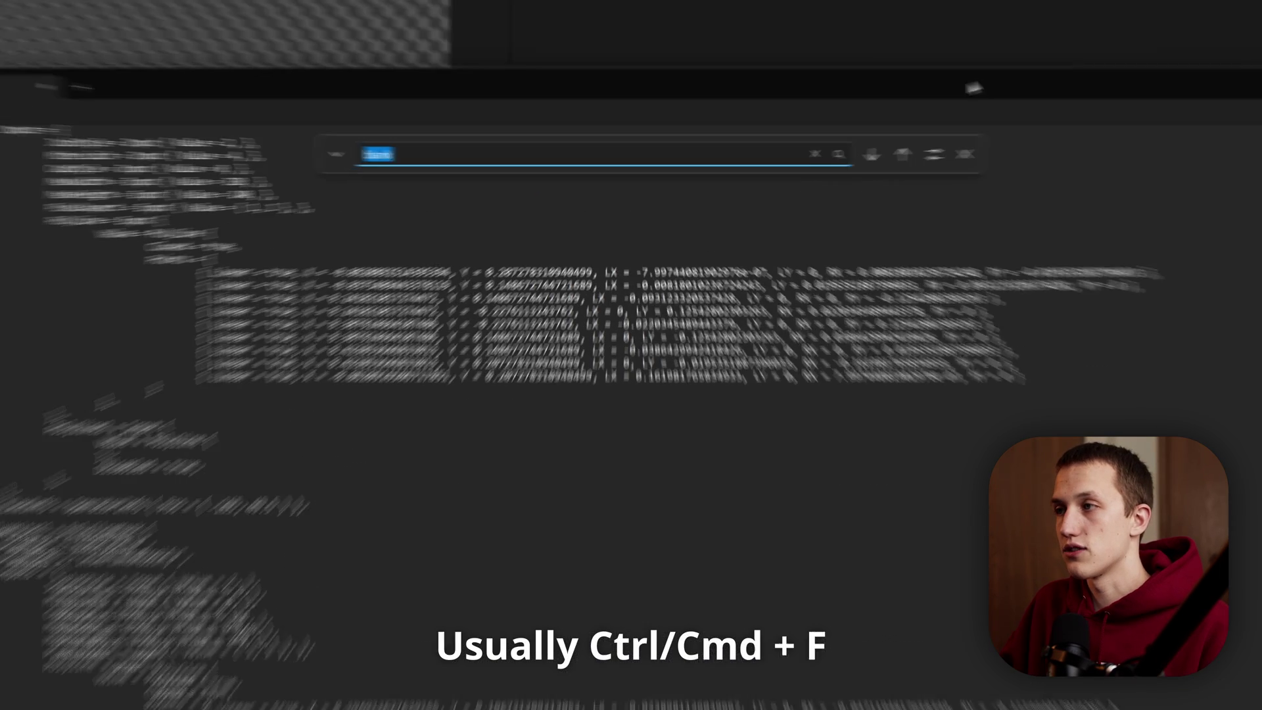
{"action": "type", "text": "PolylineMask"}
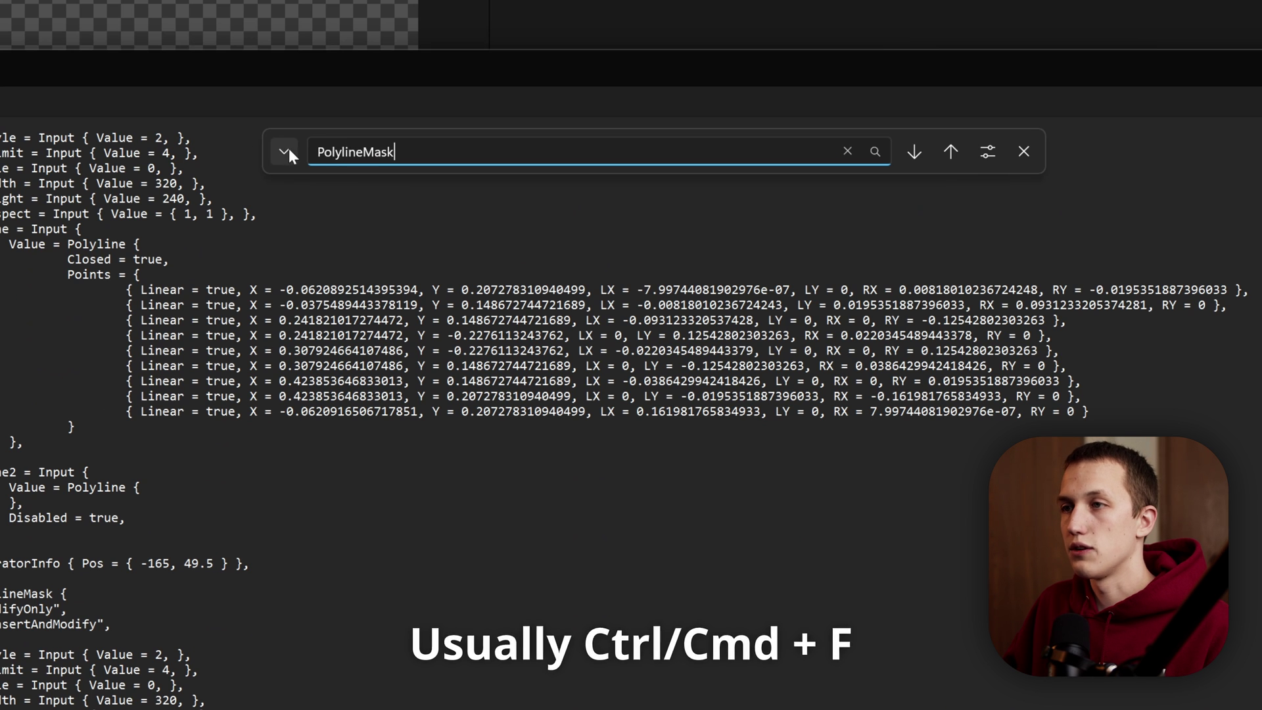
{"action": "key", "text": "ctrl+h"}
{"action": "type", "text": "sPoly"}
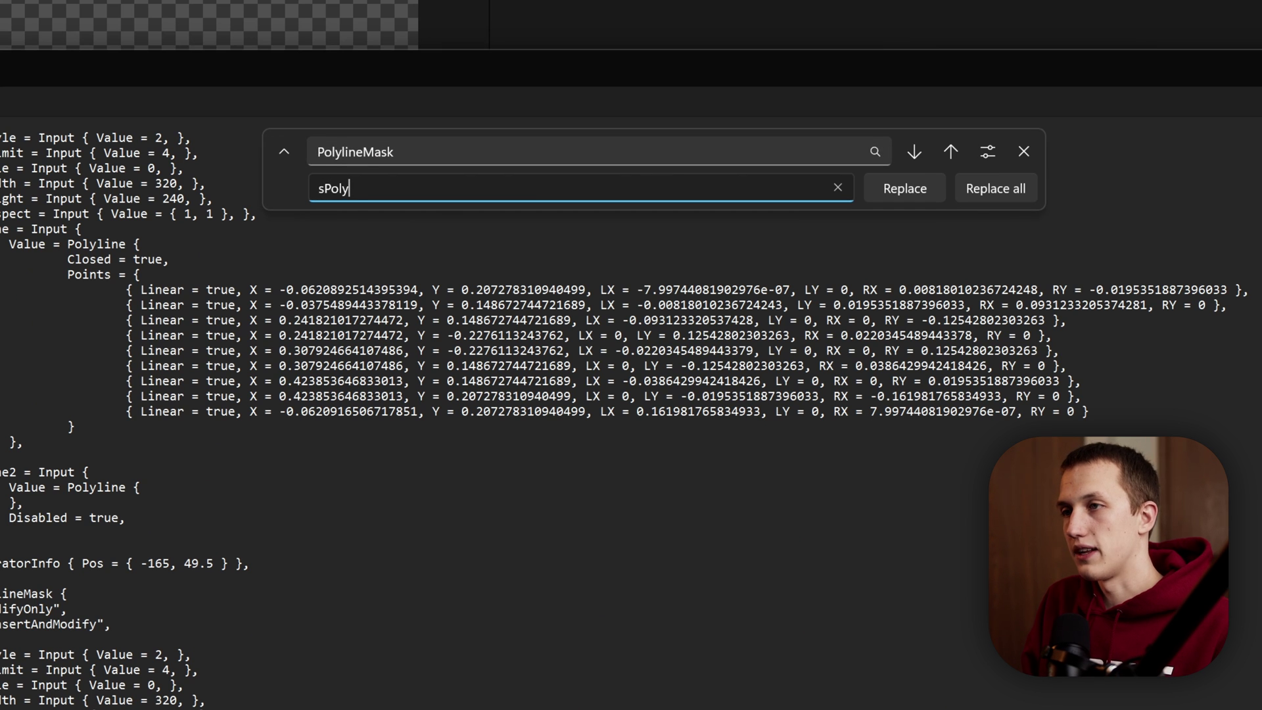
{"action": "type", "text": "gon"}
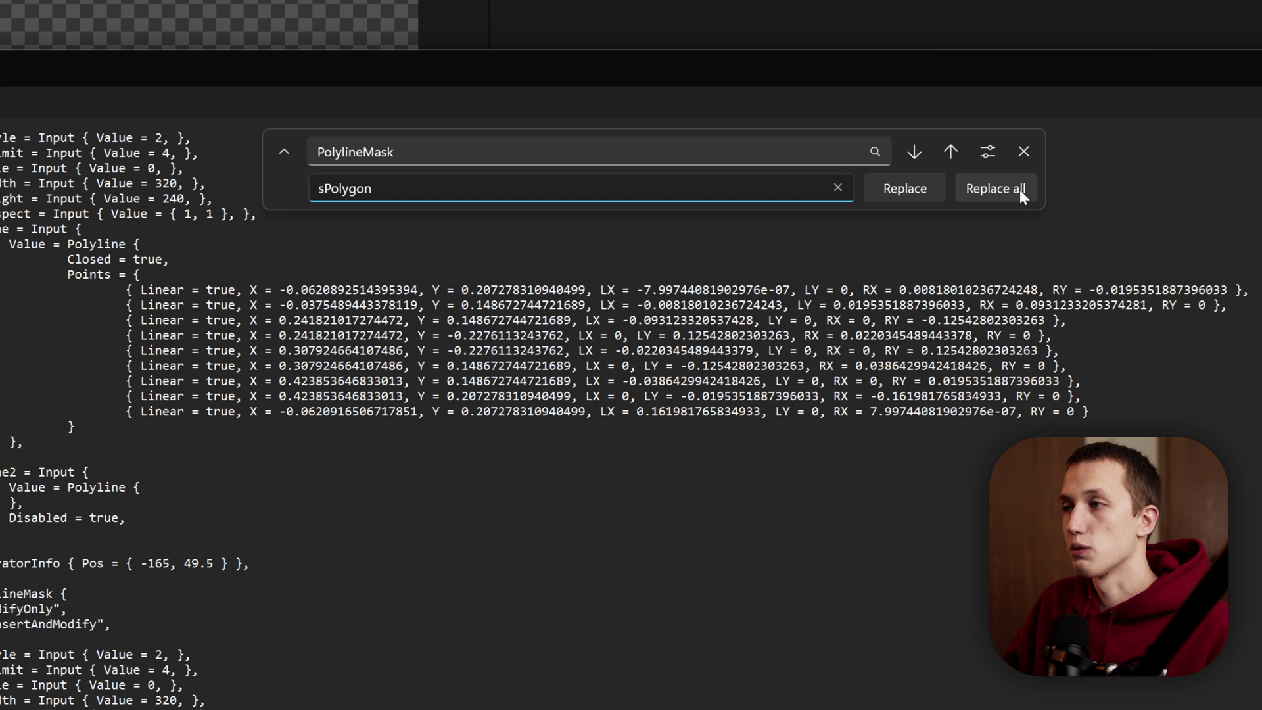
{"action": "left_click", "coordinate": [997, 184]}
{"action": "key", "text": "ctrl+a"}
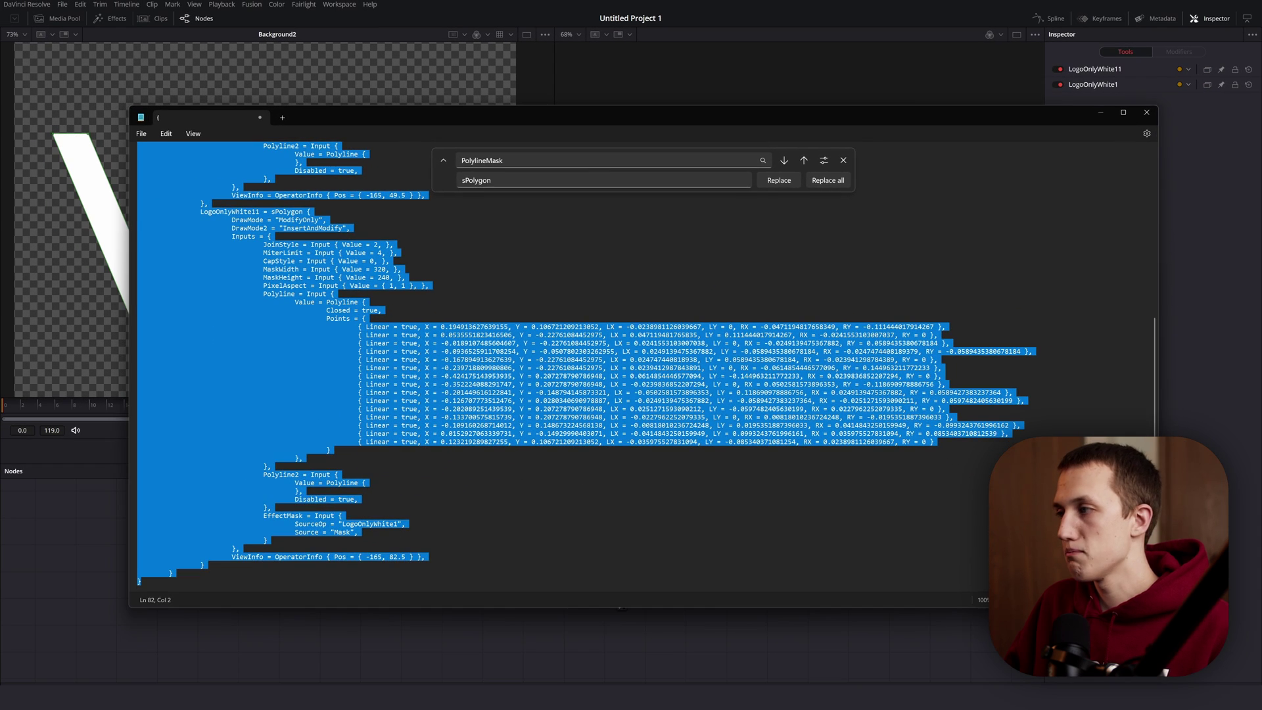
Step: Paste both converted shape nodes into Fusion's node graph and show each one in the first viewer
{"action": "left_click", "coordinate": [1196, 320]}
{"action": "key", "text": "ctrl+v"}
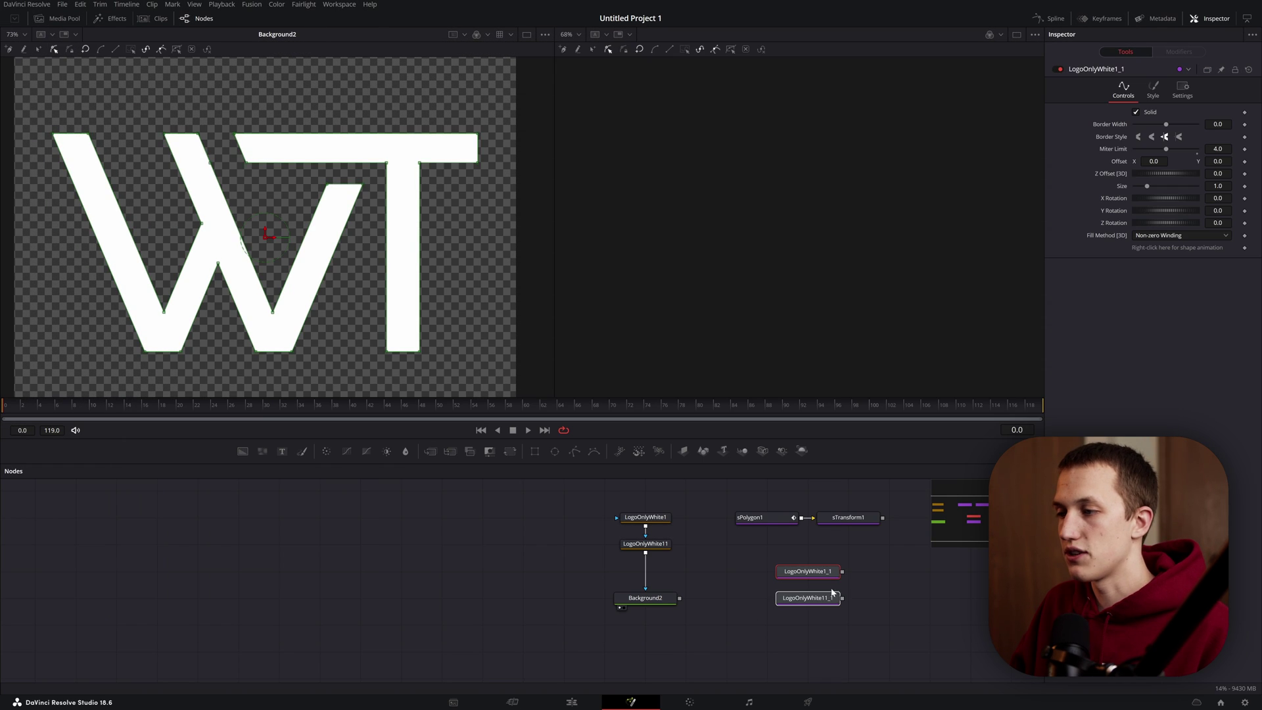
{"action": "key", "text": "1"}
{"action": "left_click", "coordinate": [819, 603]}
{"action": "key", "text": "1"}
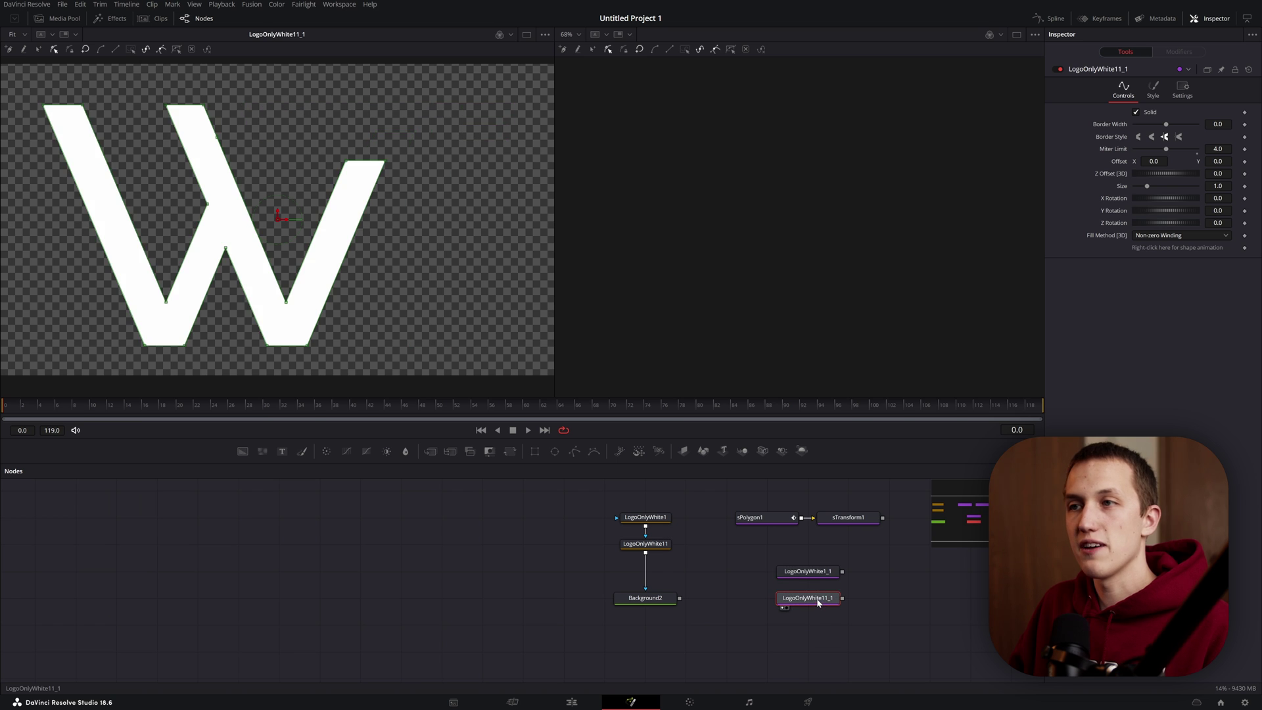
{"action": "left_click", "coordinate": [817, 579]}
{"action": "key", "text": "1"}
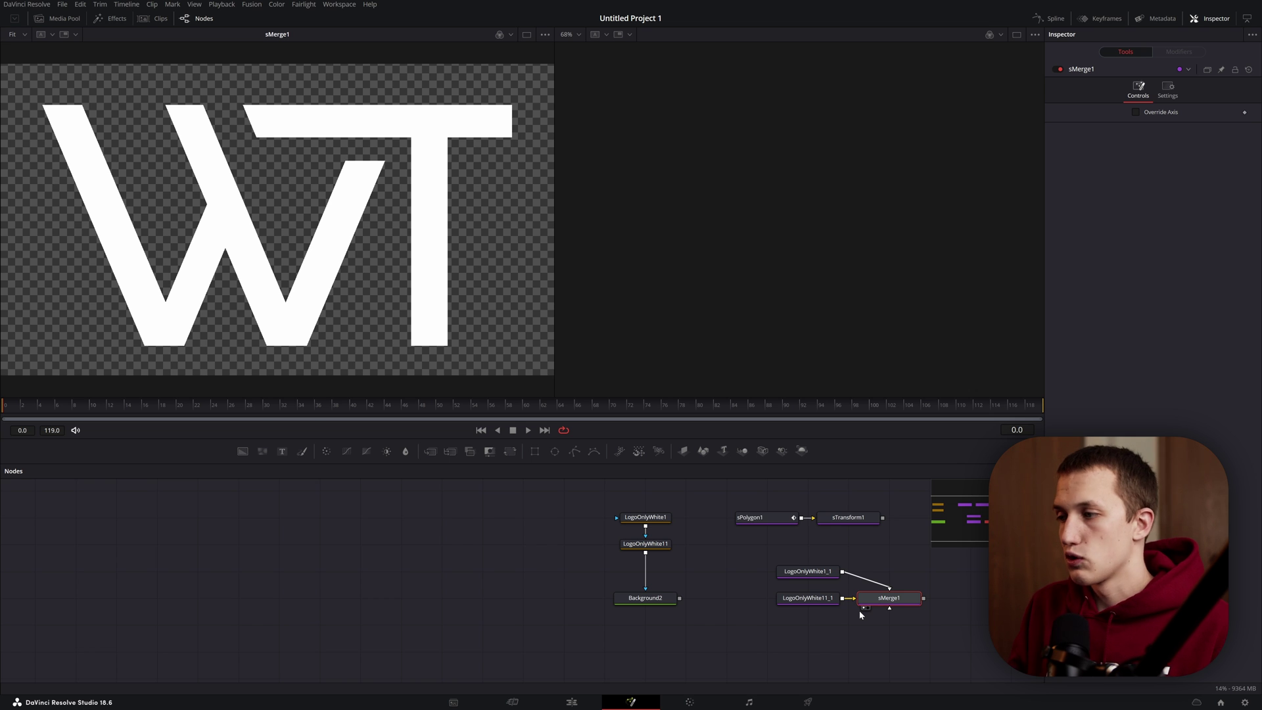
Step: Add an sTransform node after sMerge1, show it in the viewers and adjust its X Size
{"action": "key", "text": "shift+space"}
{"action": "type", "text": "str"}
{"action": "key", "text": "Return"}
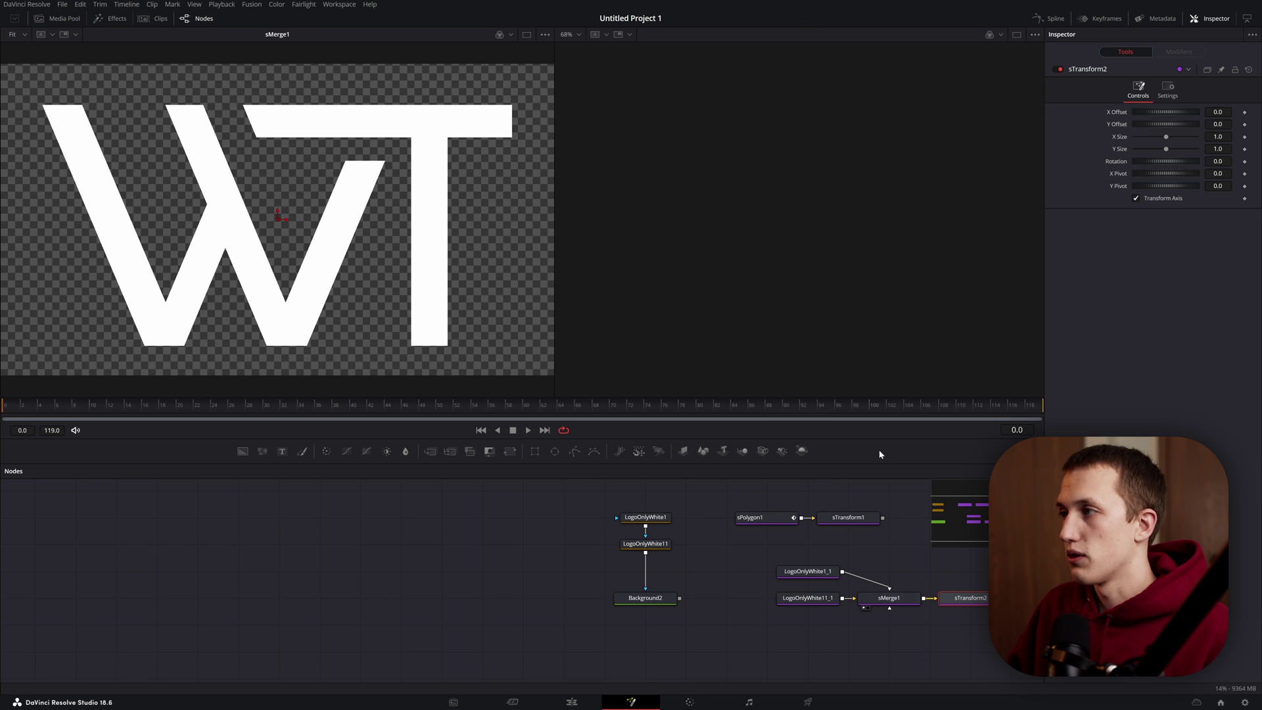
{"action": "key", "text": "1"}
{"action": "key", "text": "2"}
{"action": "left_click_drag", "start_coordinate": [1166, 137], "coordinate": [1167, 149]}
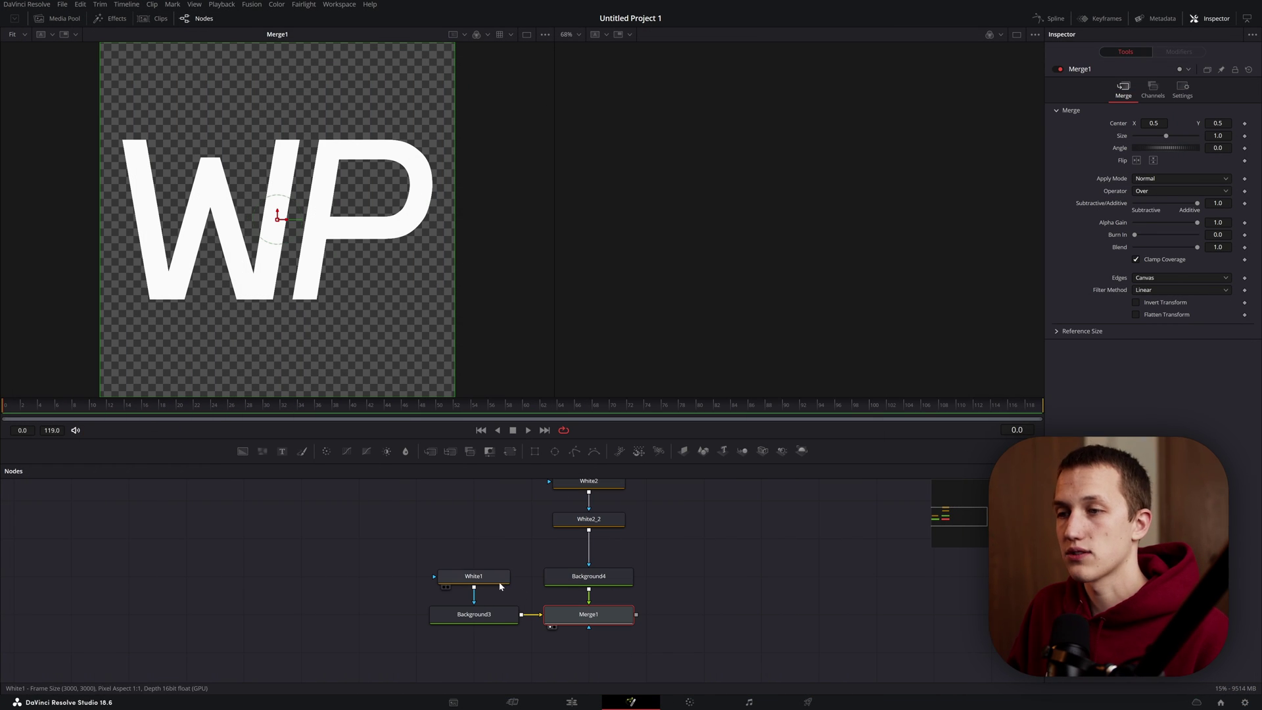
Step: Check the White1, White2 and White2_2 masks of the WP logo and delete the Background3, Background4 and Merge1 nodes
{"action": "left_click", "coordinate": [500, 582]}
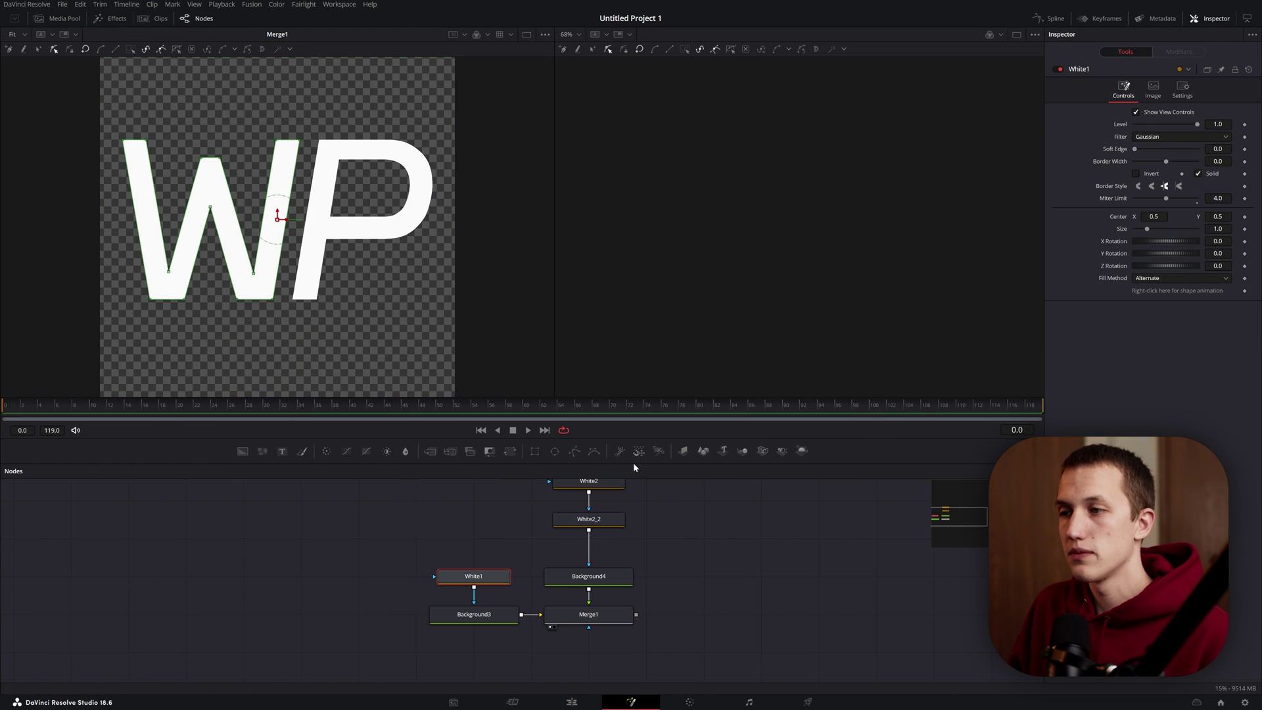
{"action": "left_click", "coordinate": [595, 484]}
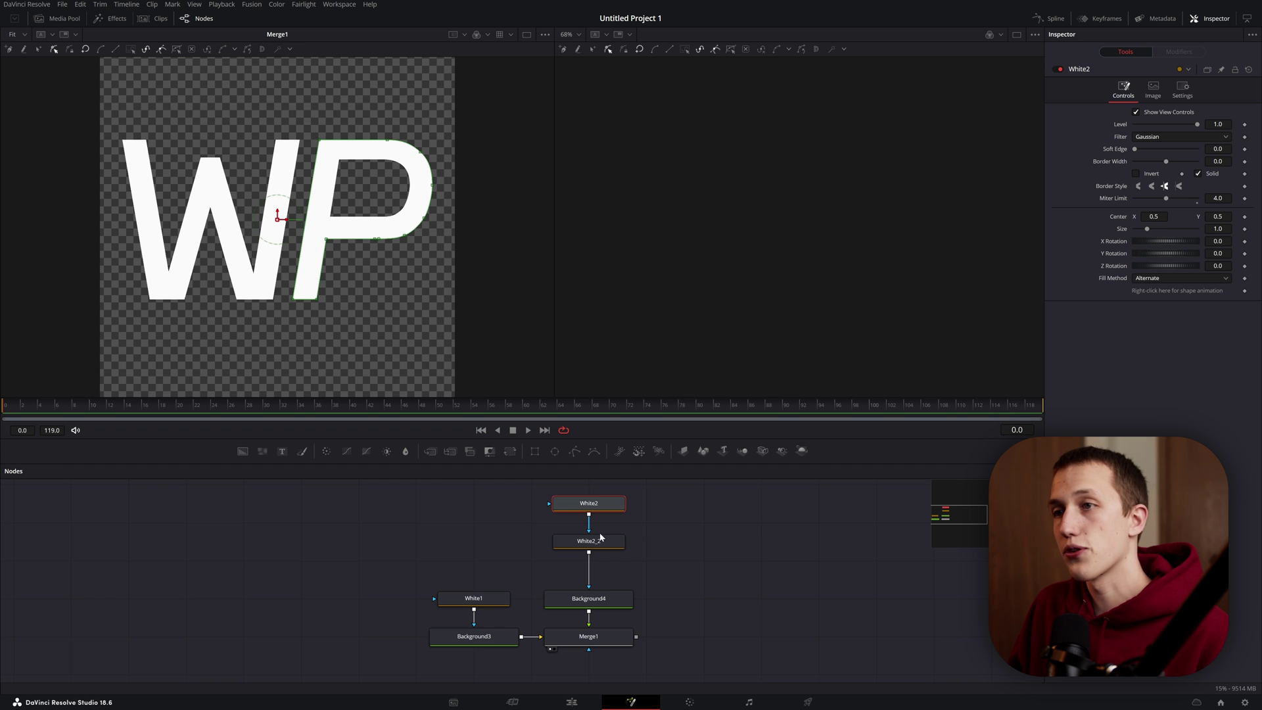
{"action": "left_click", "coordinate": [578, 541]}
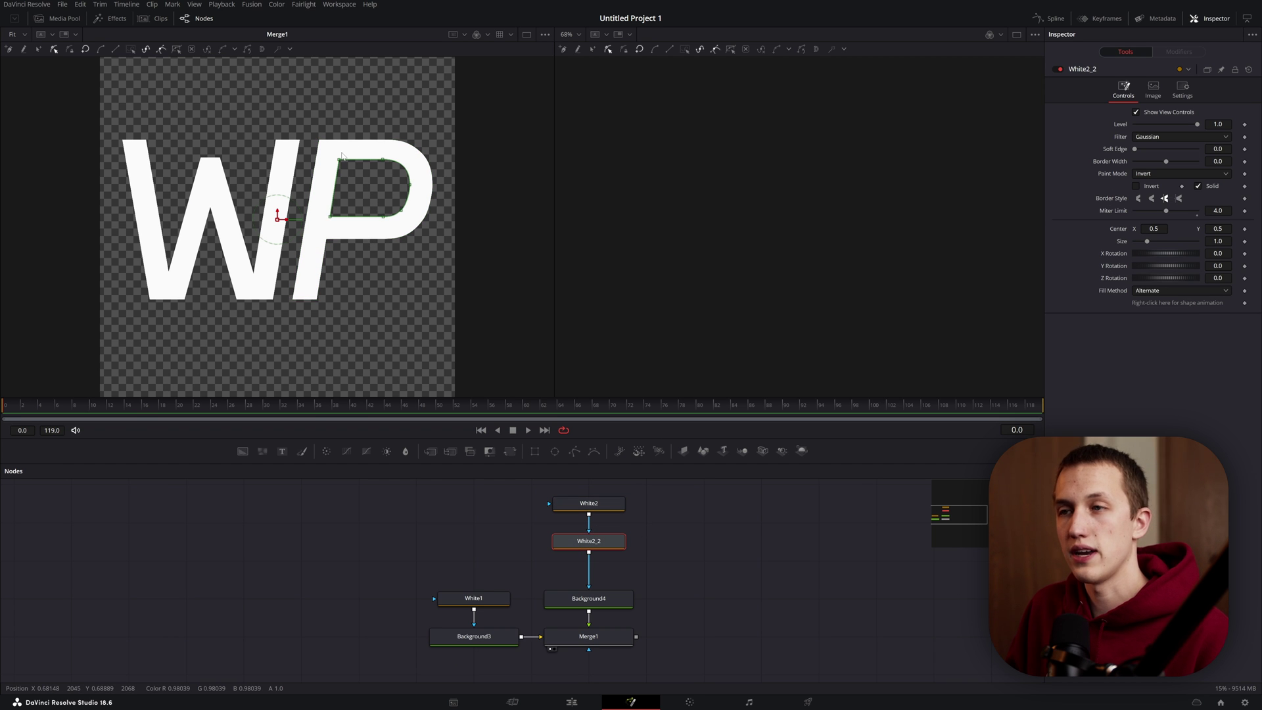
{"action": "left_click_drag", "start_coordinate": [676, 580], "coordinate": [400, 682]}
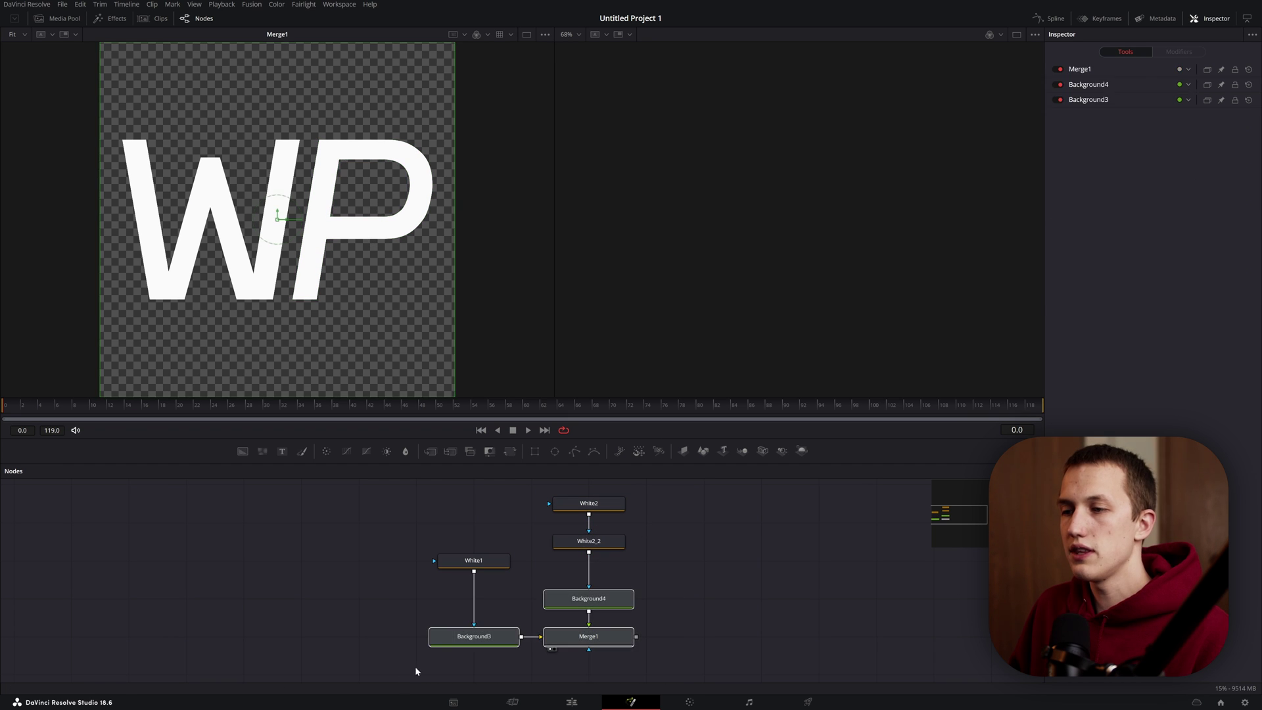
{"action": "key", "text": "Delete"}
Step: Overwrite the text editor content with the three remaining mask nodes' code and replace every PolylineMask with sPolygon
{"action": "left_click_drag", "start_coordinate": [450, 612], "coordinate": [630, 455]}
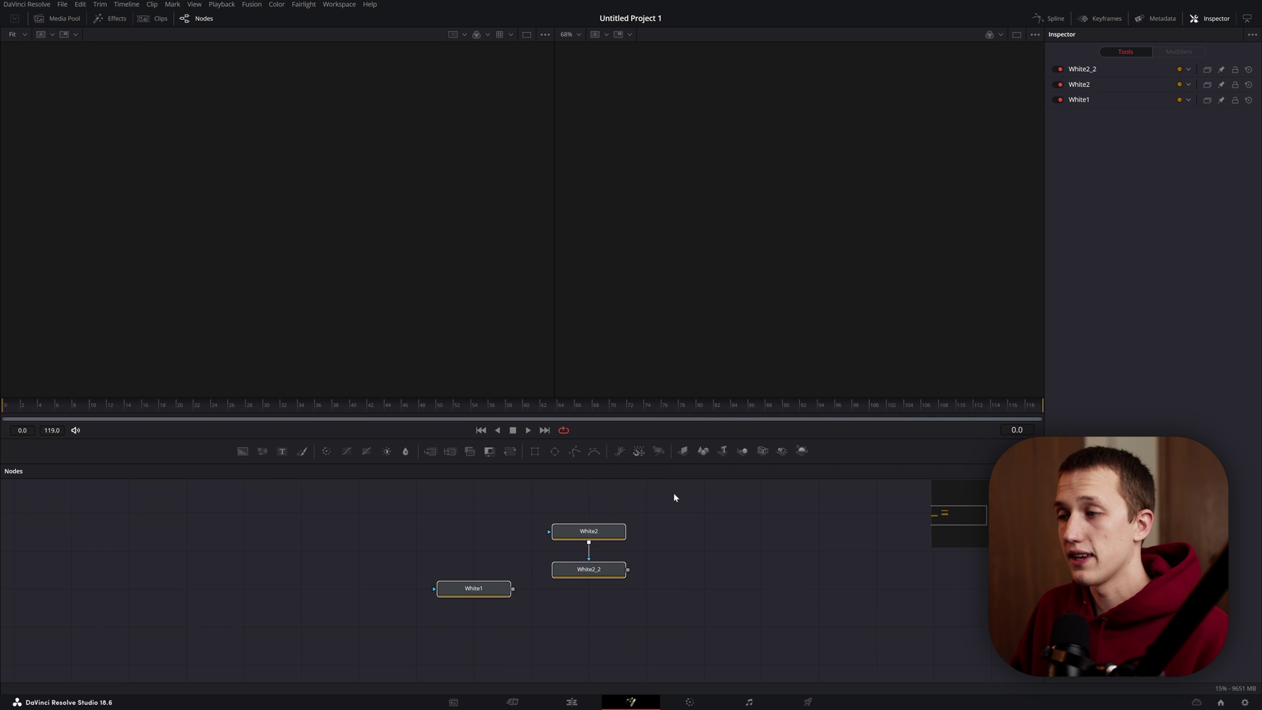
{"action": "key", "text": "alt+Tab"}
{"action": "key", "text": "ctrl+a"}
{"action": "key", "text": "ctrl+v"}
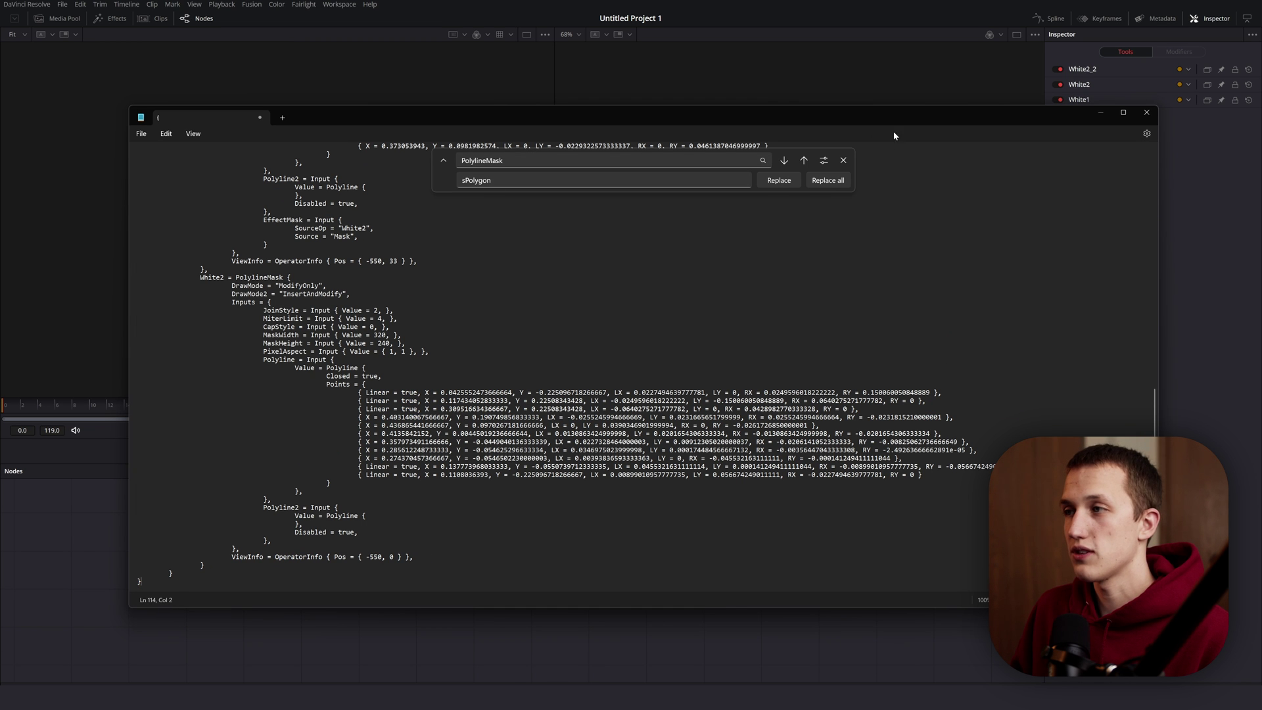
{"action": "left_click", "coordinate": [834, 183]}
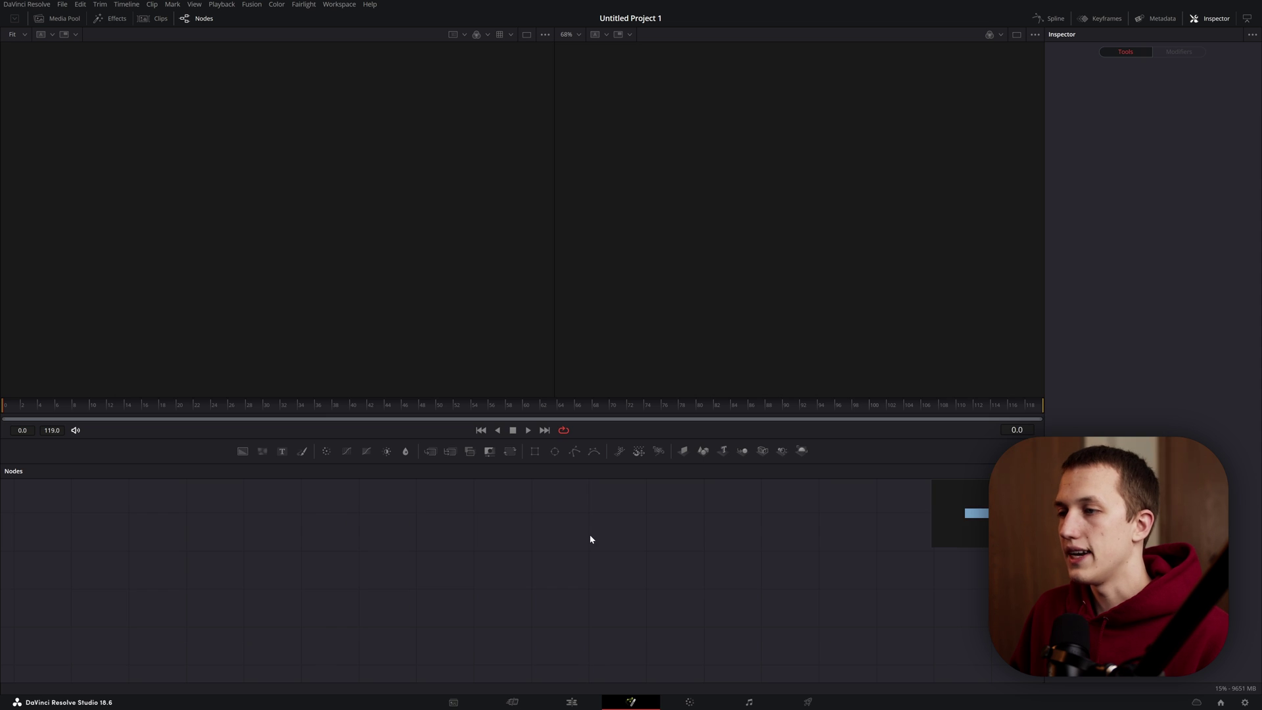
Step: Paste the converted WP nodes into the node graph and show White1, White2 and White2_2 in the first viewer in turn
{"action": "key", "text": "ctrl+v"}
{"action": "left_click", "coordinate": [752, 557]}
{"action": "left_click", "coordinate": [585, 551]}
{"action": "key", "text": "1"}
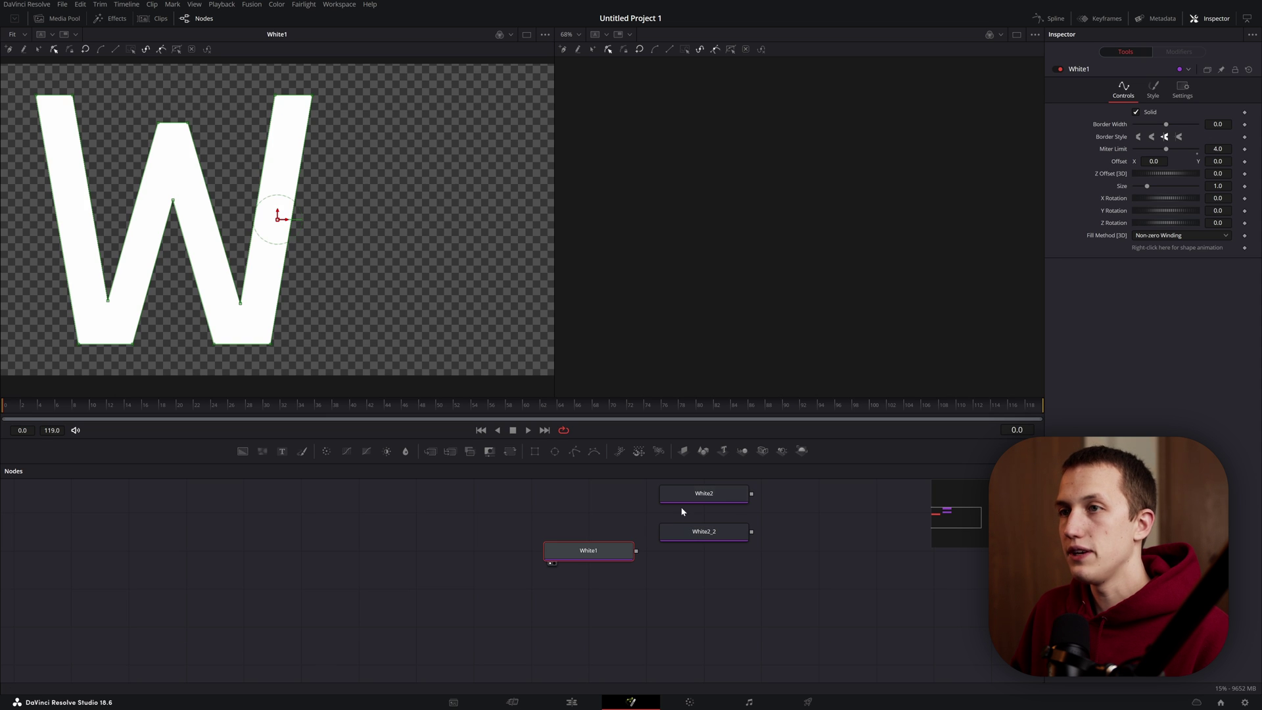
{"action": "left_click_drag", "start_coordinate": [702, 504], "coordinate": [703, 485]}
{"action": "key", "text": "1"}
{"action": "left_click", "coordinate": [705, 533]}
{"action": "key", "text": "1"}
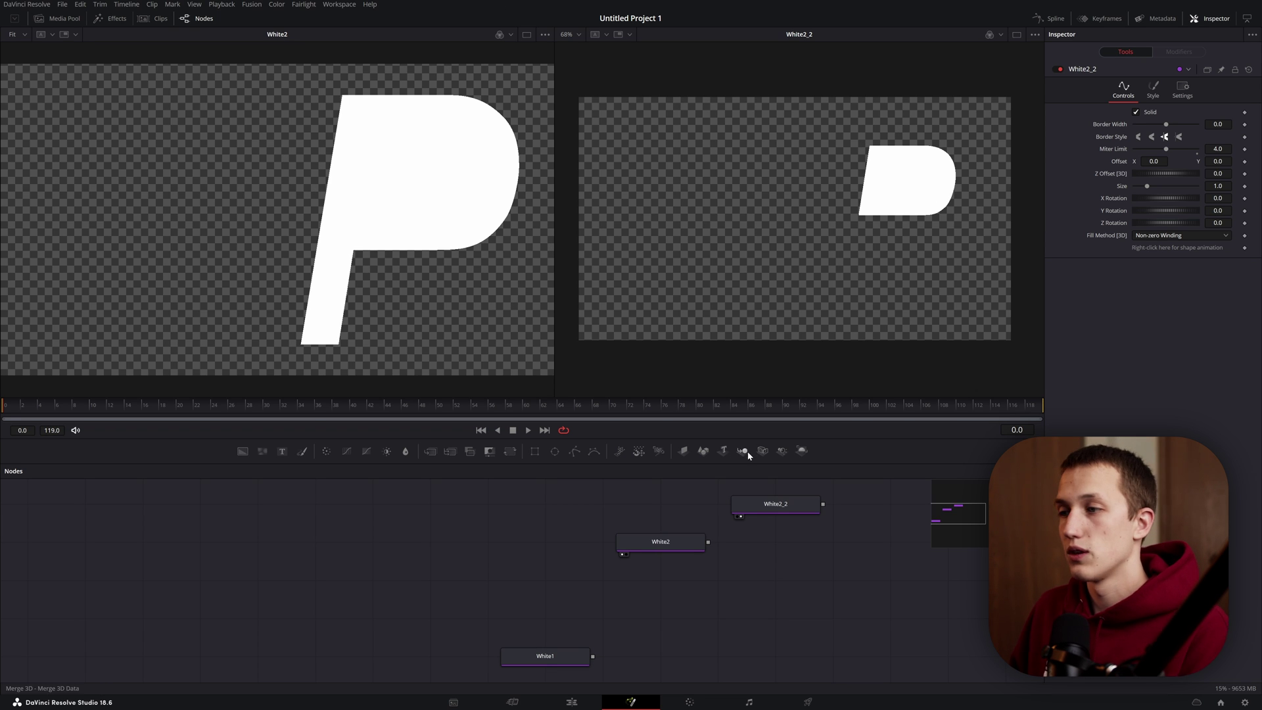
Step: Add an sBoolean node after White2, connect White2_2 as its second input and show it in the second viewer
{"action": "left_click", "coordinate": [687, 545]}
{"action": "key", "text": "shift+space"}
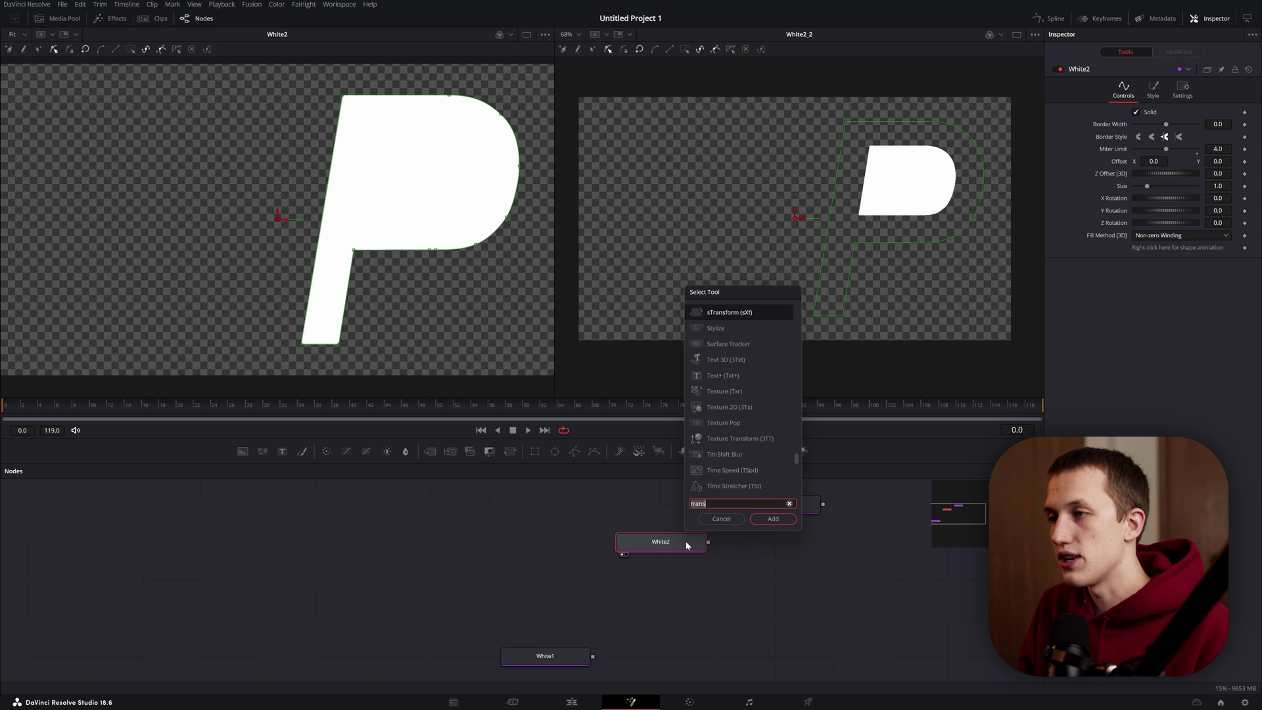
{"action": "type", "text": "sbool"}
{"action": "key", "text": "Return"}
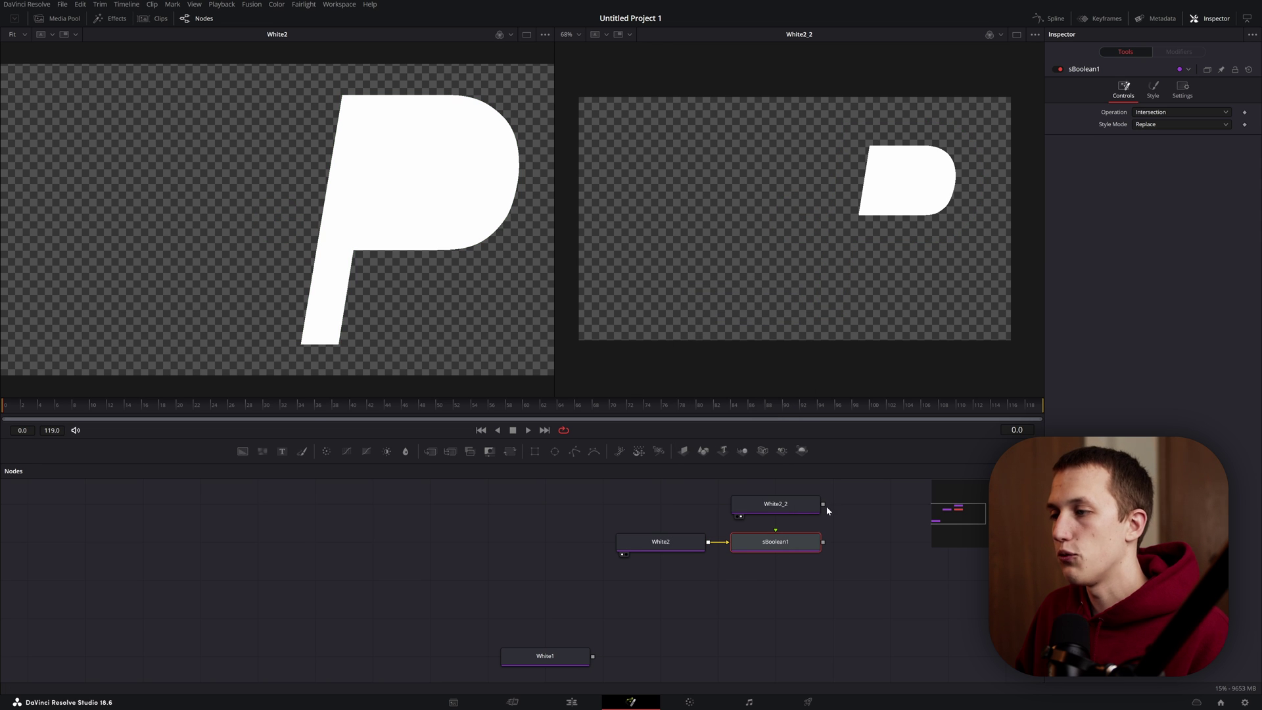
{"action": "key", "text": "2"}
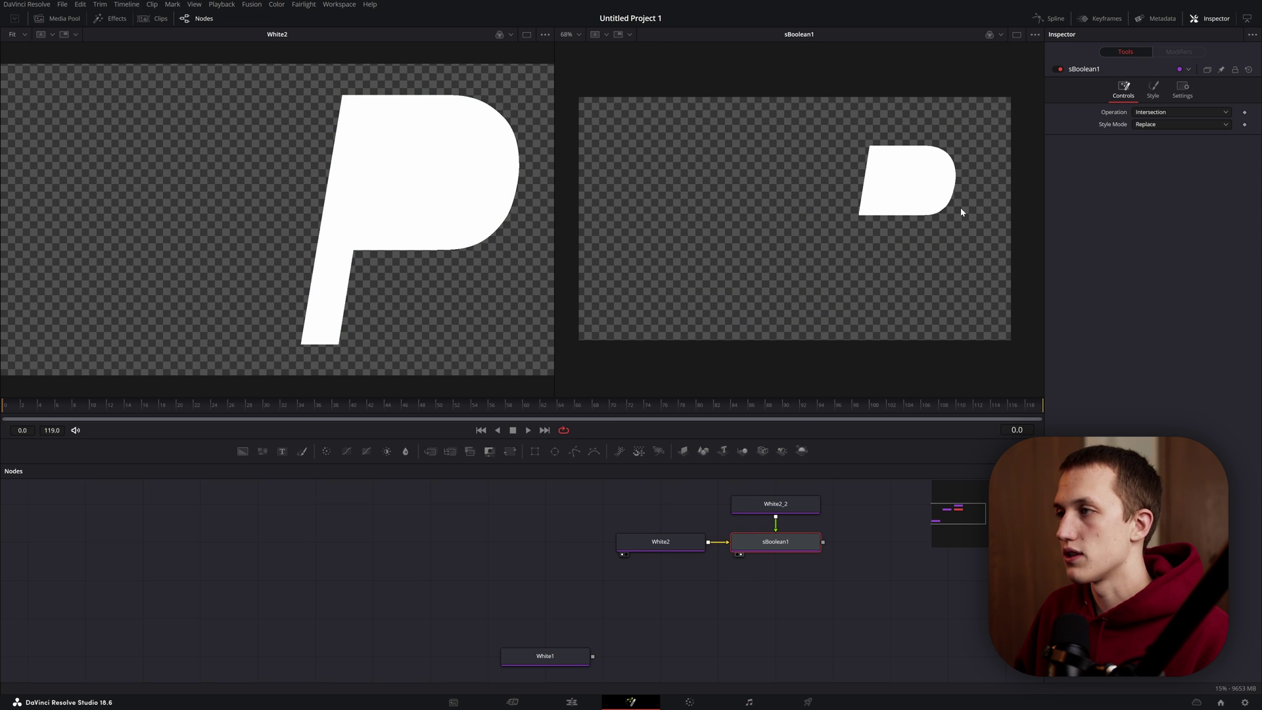
Step: Set the sBoolean1 operation to Subtract, and swap its two inputs and back to compare the cutout
{"action": "left_click", "coordinate": [1159, 113]}
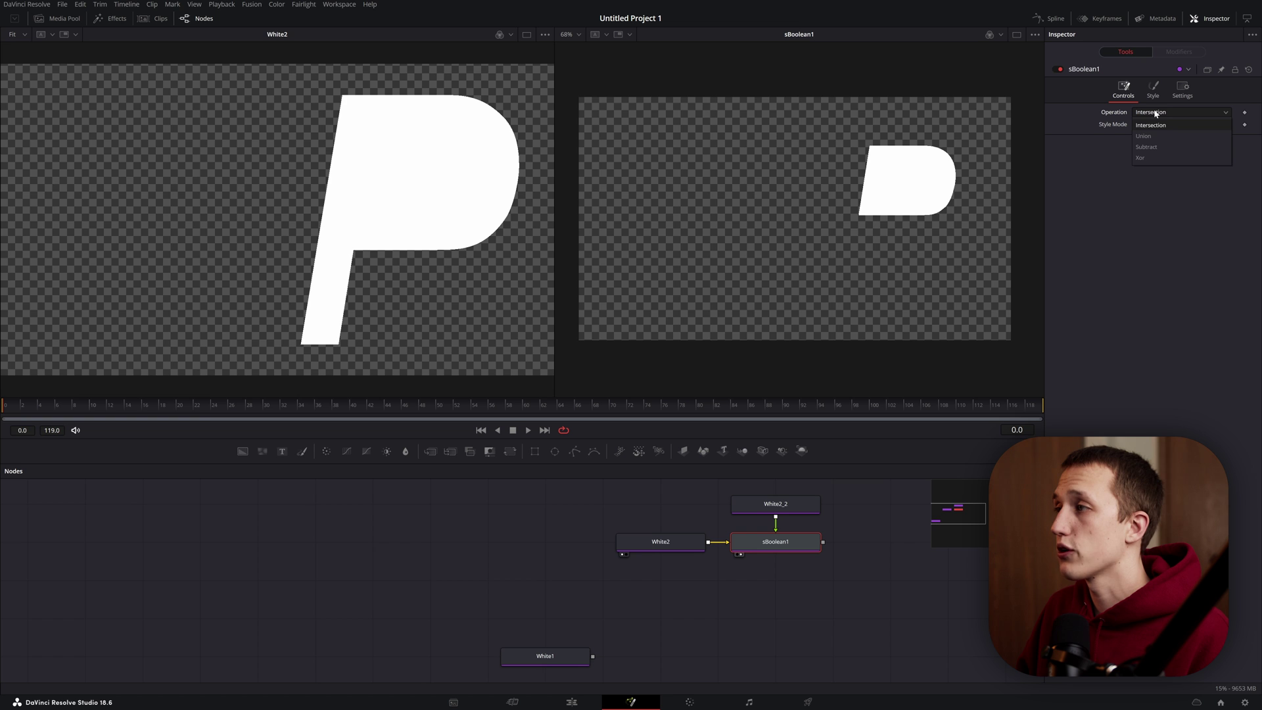
{"action": "left_click", "coordinate": [1150, 152]}
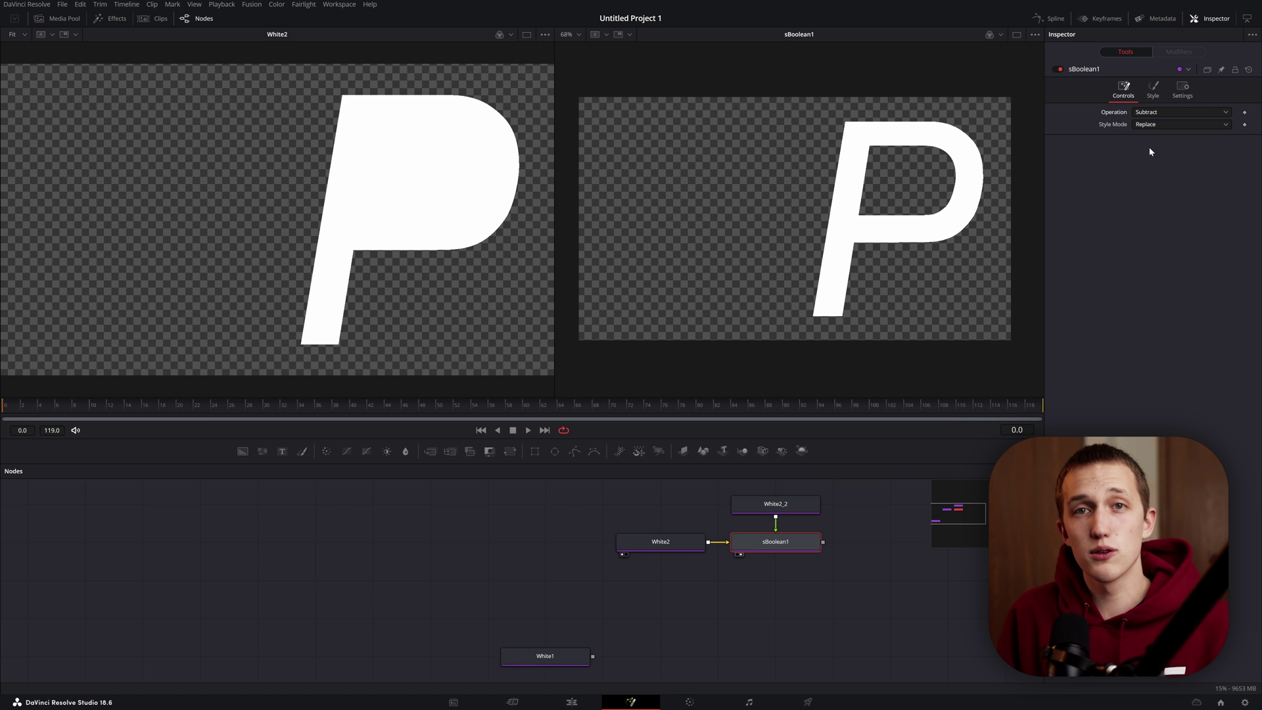
{"action": "key", "text": "ctrl+t"}
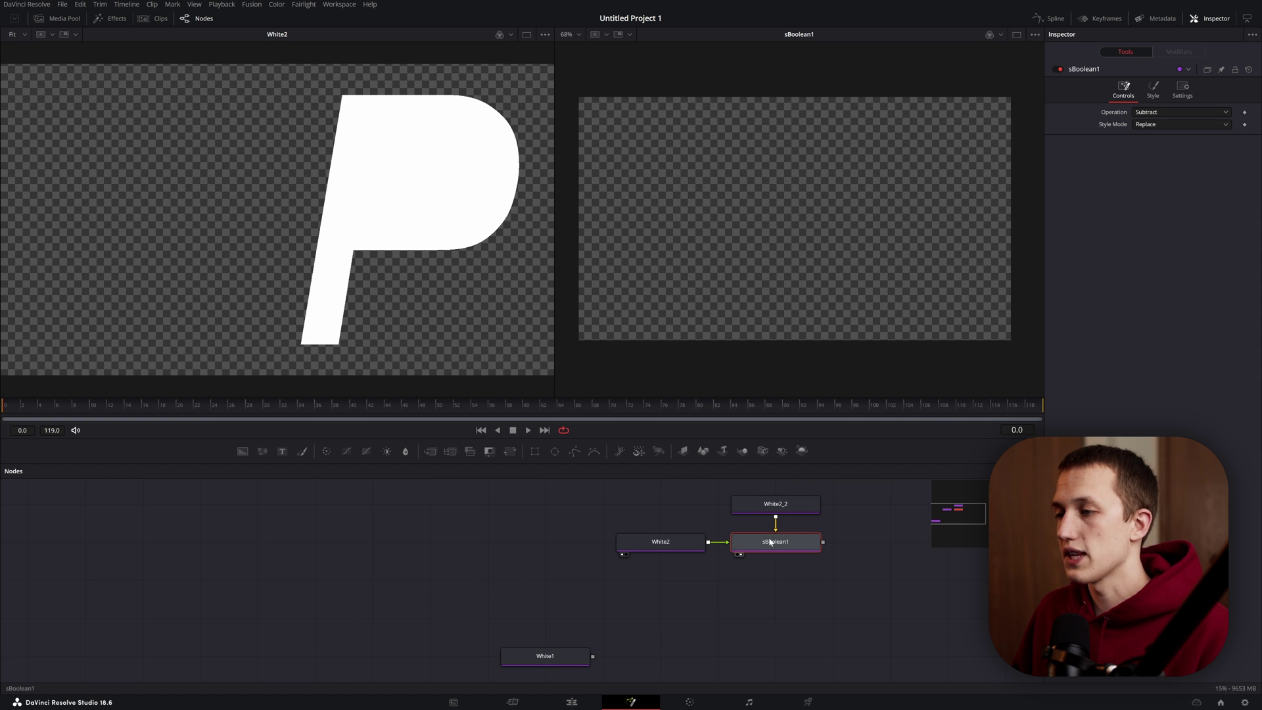
{"action": "key", "text": "ctrl+t"}
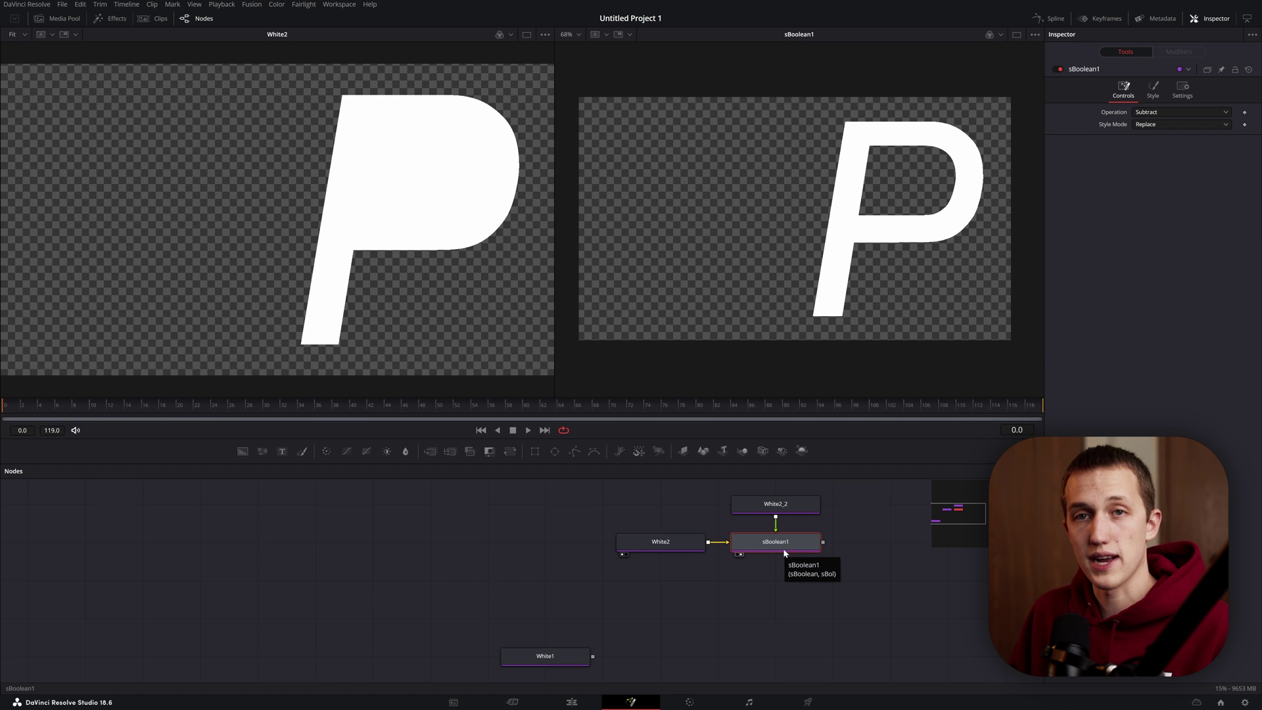
Step: Merge the sBoolean1 output with White1 through an sMerge node and show the merge in the second viewer
{"action": "left_click_drag", "start_coordinate": [823, 542], "coordinate": [593, 655]}
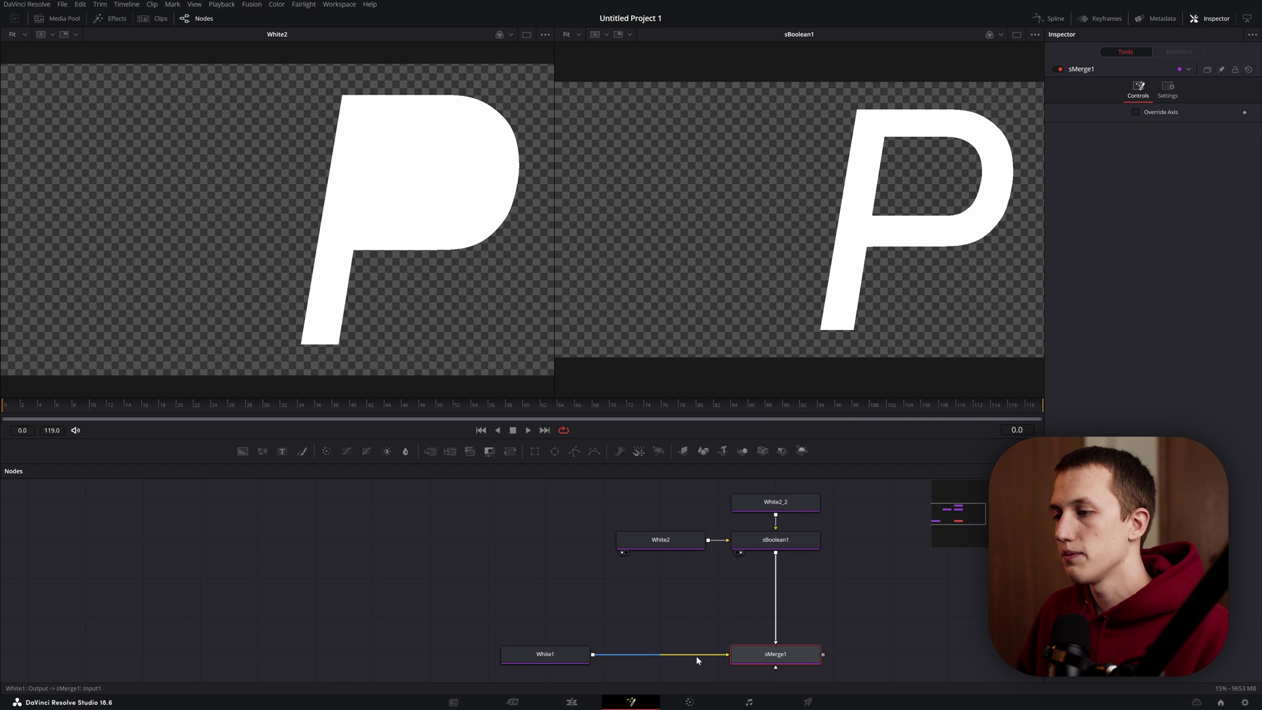
{"action": "key", "text": "2"}
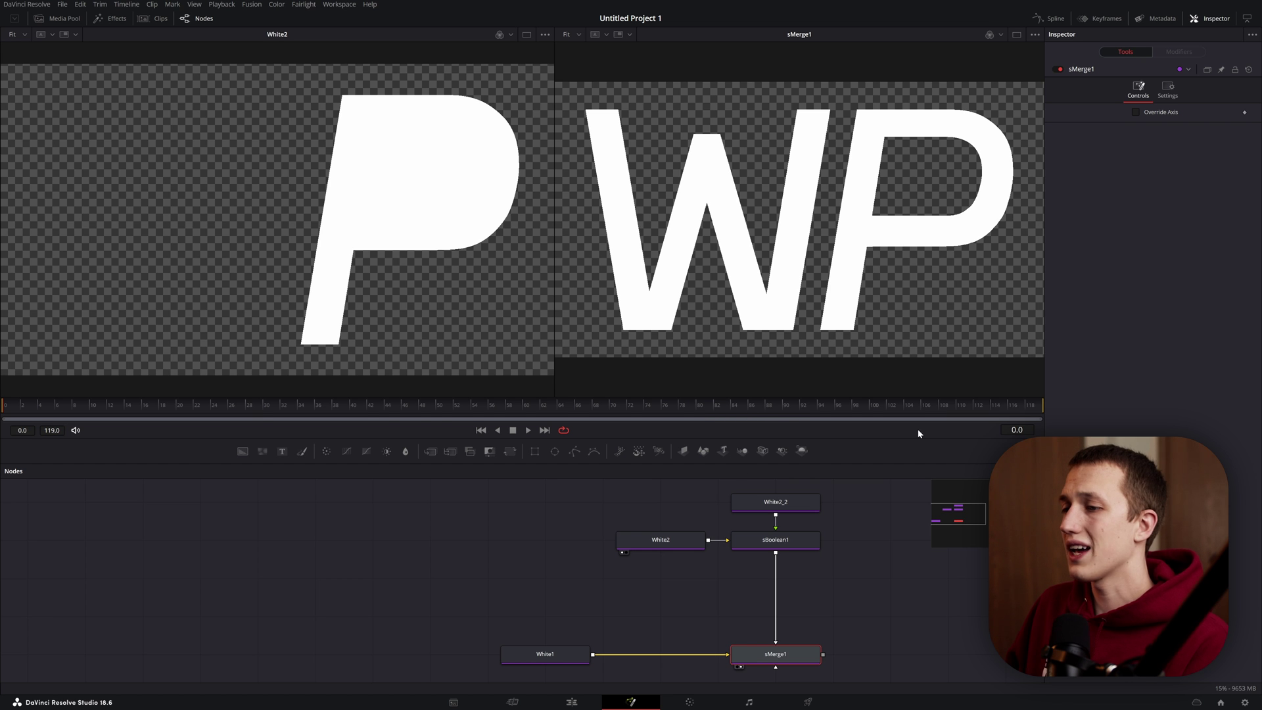
Step: Change the White1 shape's style colour to pale pink, with red 0.953 and green and blue about 0.873
{"action": "left_click", "coordinate": [562, 654]}
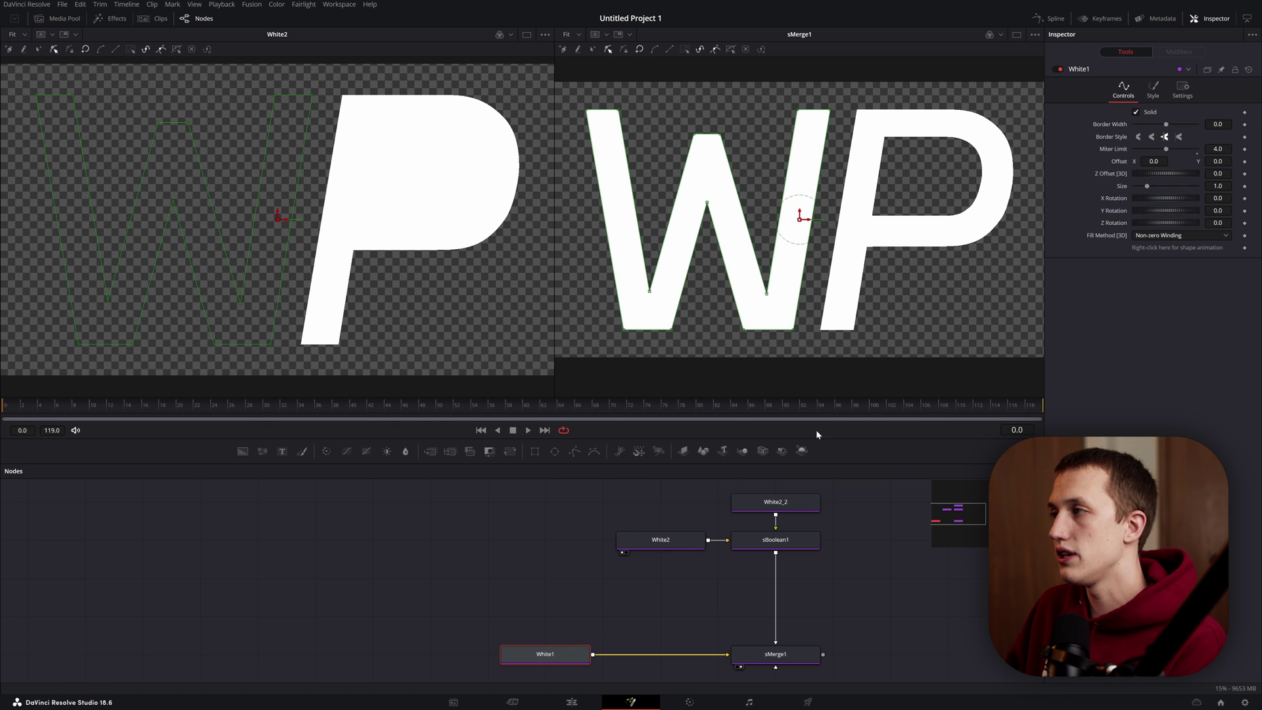
{"action": "left_click", "coordinate": [1163, 95]}
{"action": "left_click", "coordinate": [1135, 113]}
{"action": "left_click", "coordinate": [1190, 162]}
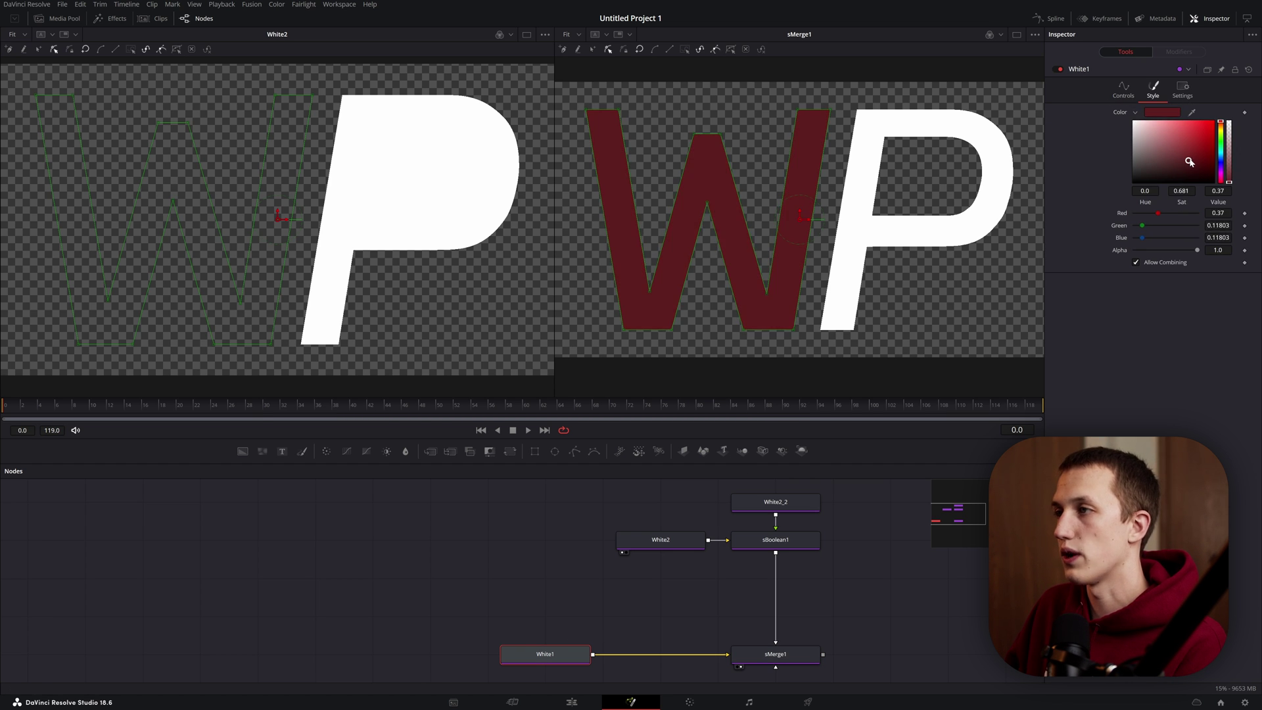
{"action": "left_click_drag", "start_coordinate": [1190, 162], "coordinate": [1141, 126]}
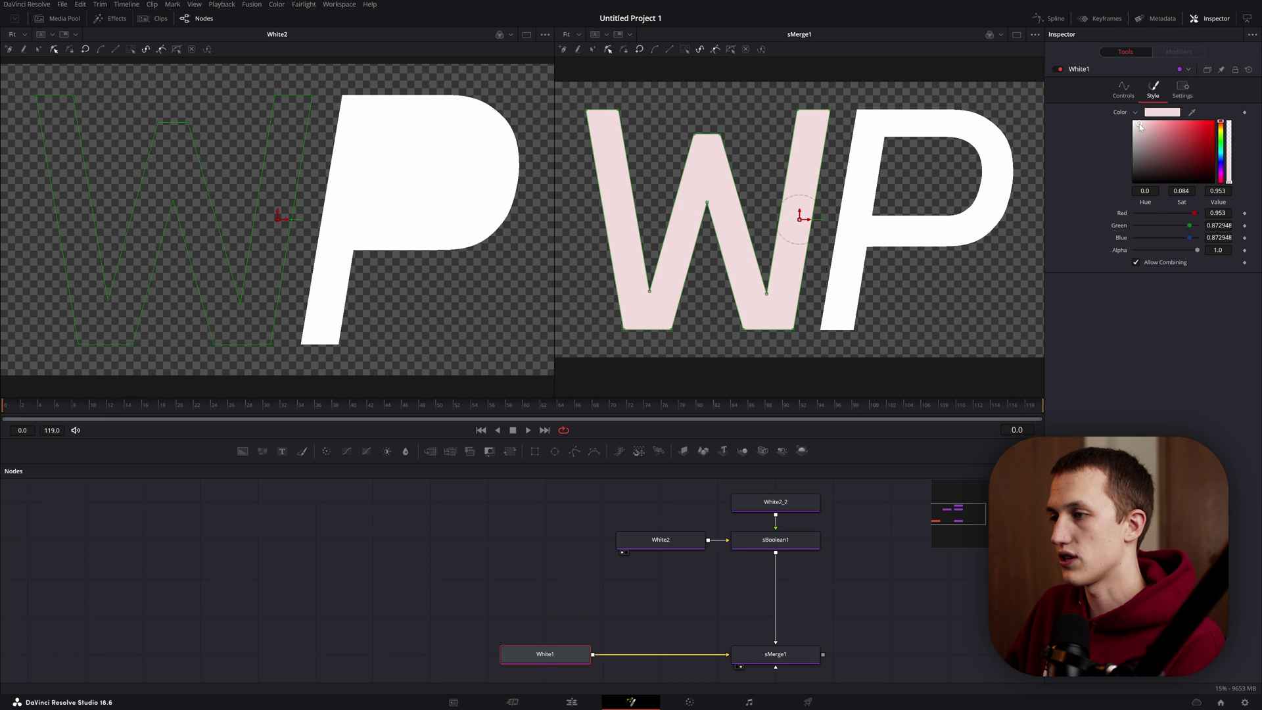
Step: Change the style colour of sBoolean1 to a medium pink so the P differs from the W
{"action": "left_click", "coordinate": [798, 536]}
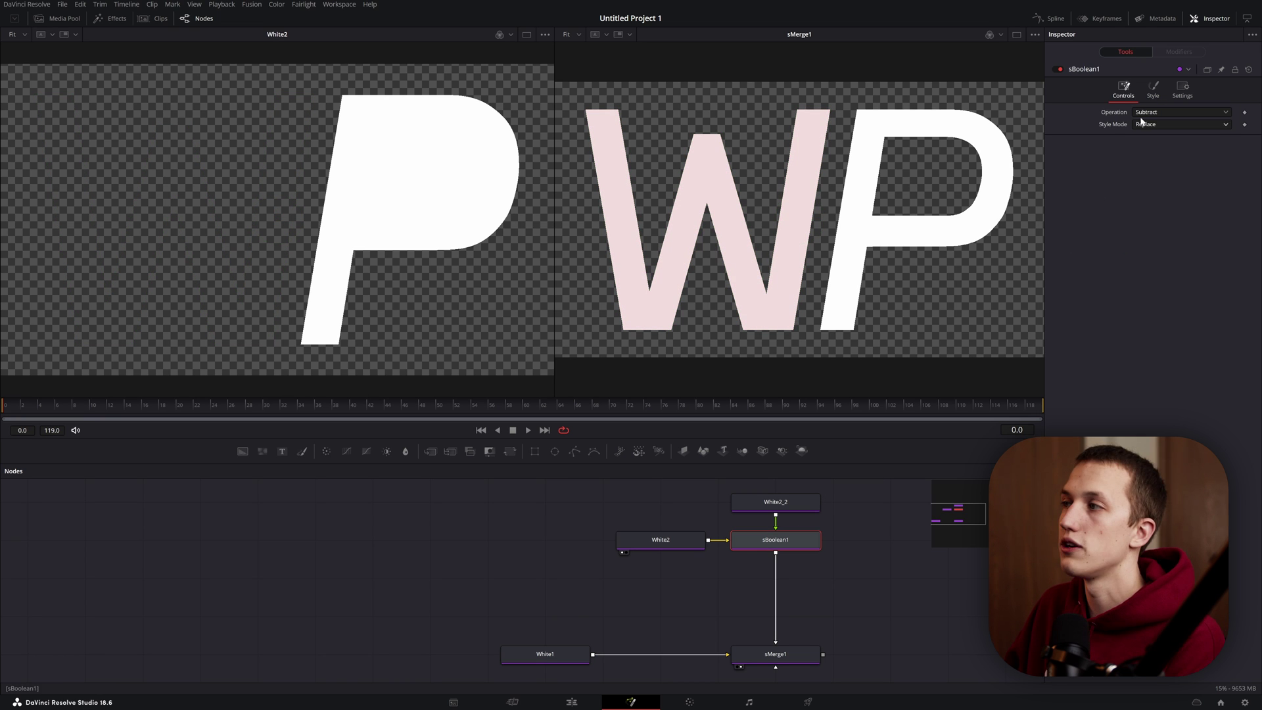
{"action": "left_click", "coordinate": [1154, 92]}
{"action": "left_click", "coordinate": [1136, 113]}
{"action": "left_click_drag", "start_coordinate": [1188, 141], "coordinate": [1163, 129]}
Step: Add an sChangeStyle node after sMerge1 and adjust its colour to restyle both letters together
{"action": "left_click", "coordinate": [807, 651]}
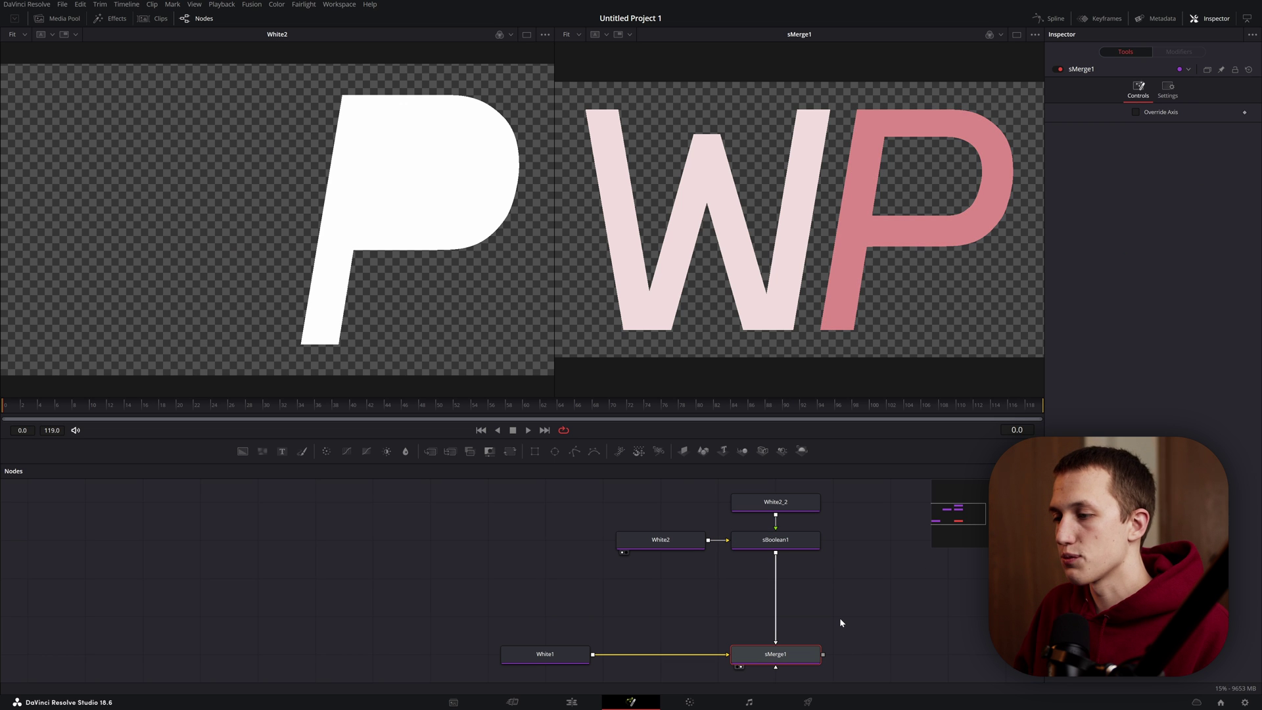
{"action": "key", "text": "shift+space"}
{"action": "type", "text": "change"}
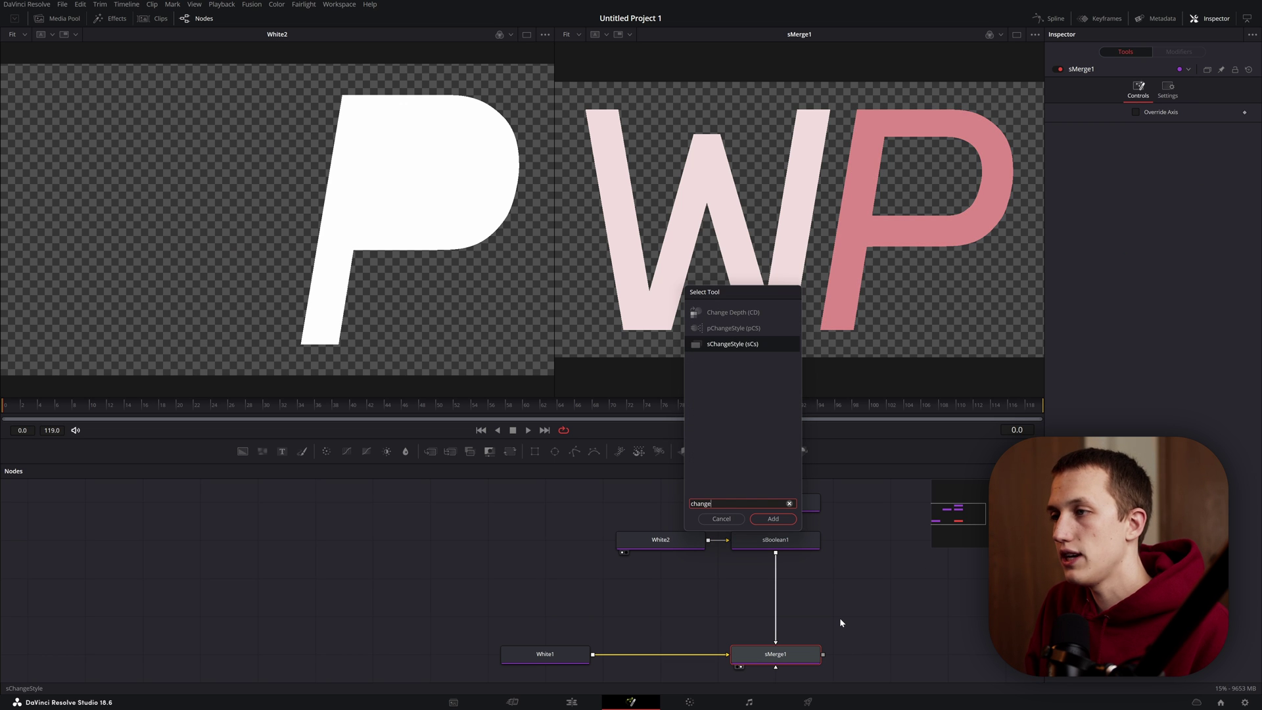
{"action": "key", "text": "Return"}
{"action": "left_click_drag", "start_coordinate": [1181, 145], "coordinate": [1156, 112]}
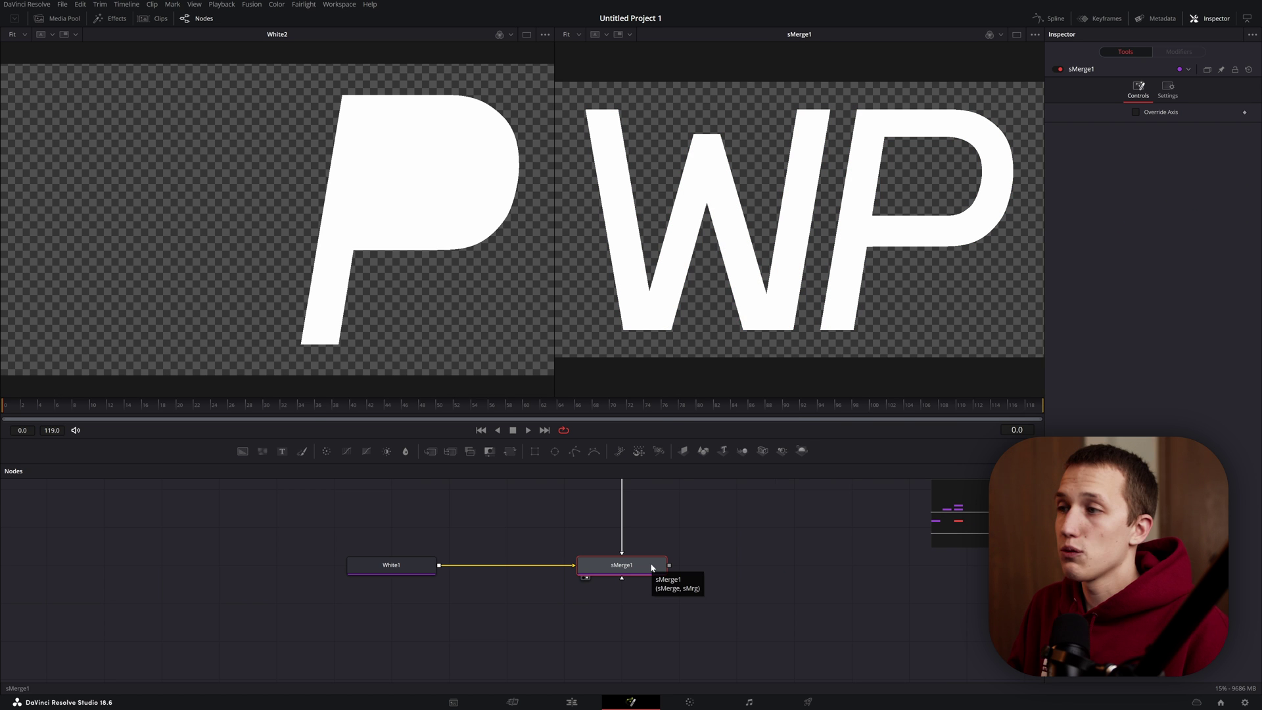
Step: Add an sRender node after sMerge1 and show it in the second viewer
{"action": "key", "text": "shift+space"}
{"action": "type", "text": "srend"}
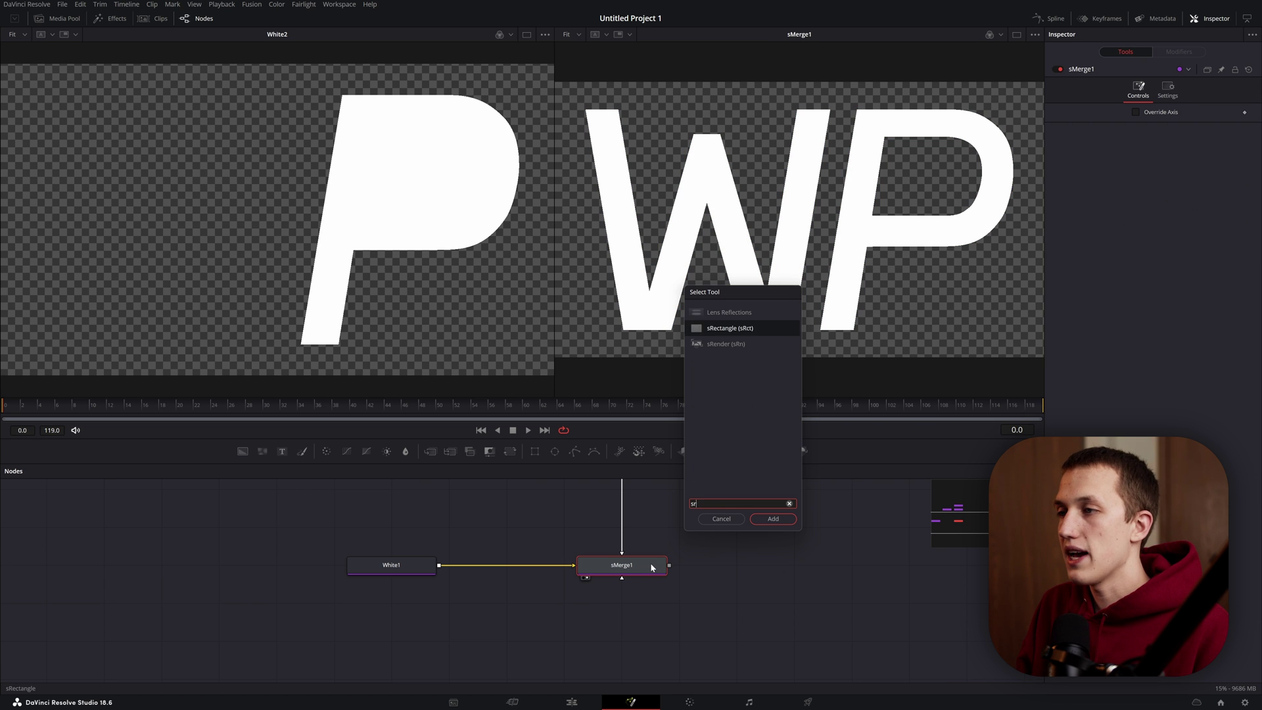
{"action": "key", "text": "Return"}
{"action": "left_click_drag", "start_coordinate": [754, 571], "coordinate": [811, 570]}
{"action": "key", "text": "2"}
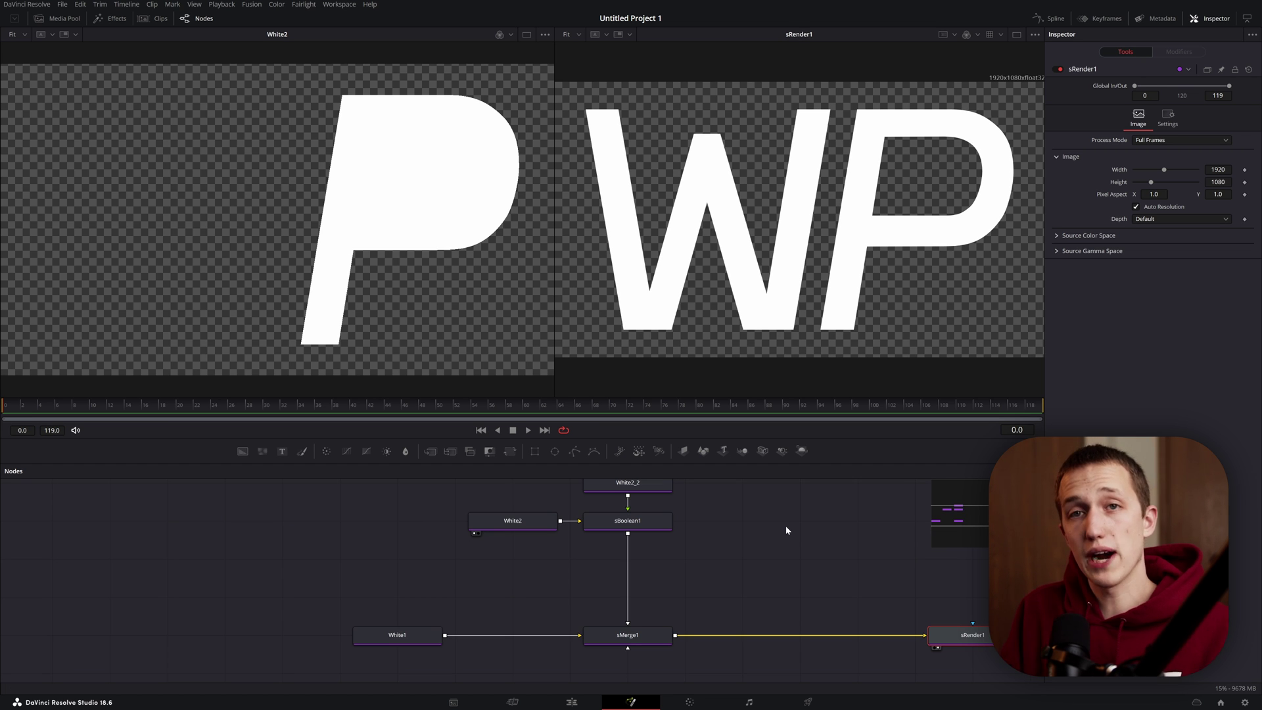
Step: Add an Extrude3D node, feed it from the sMerge1 output and show it in the second viewer at an angle
{"action": "left_click", "coordinate": [786, 531]}
{"action": "key", "text": "shift+space"}
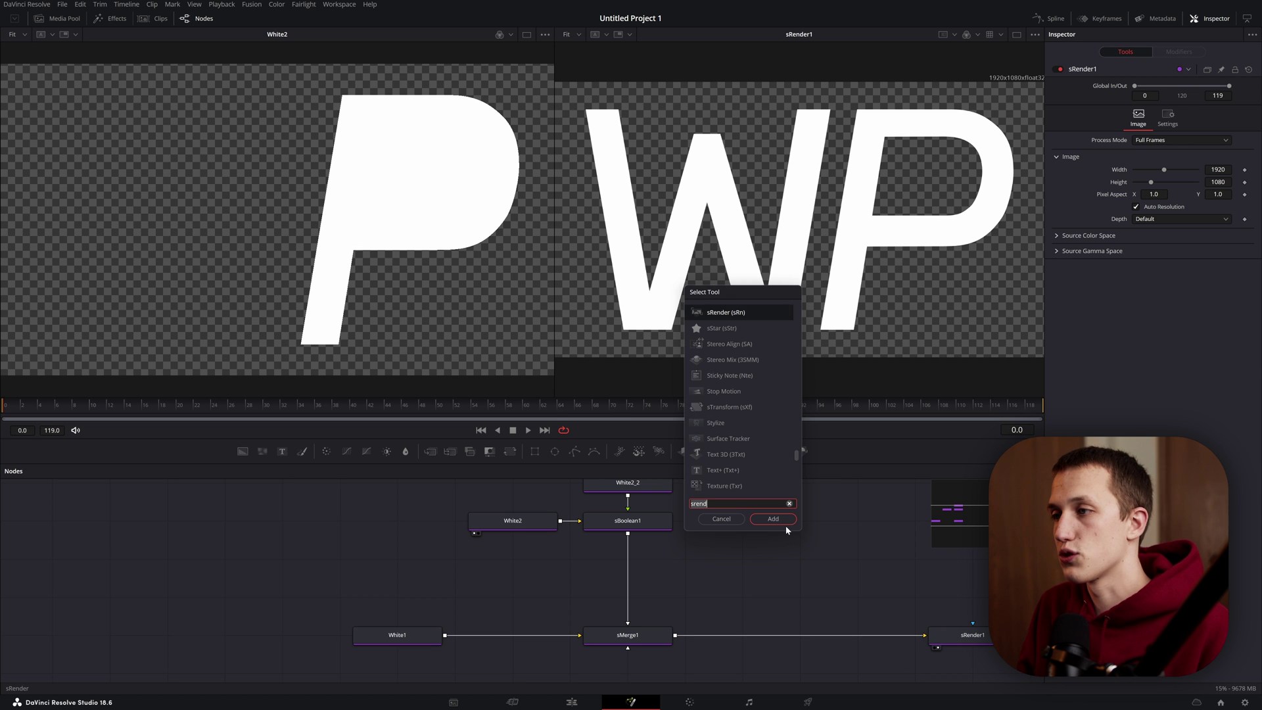
{"action": "type", "text": "extrude"}
{"action": "key", "text": "Return"}
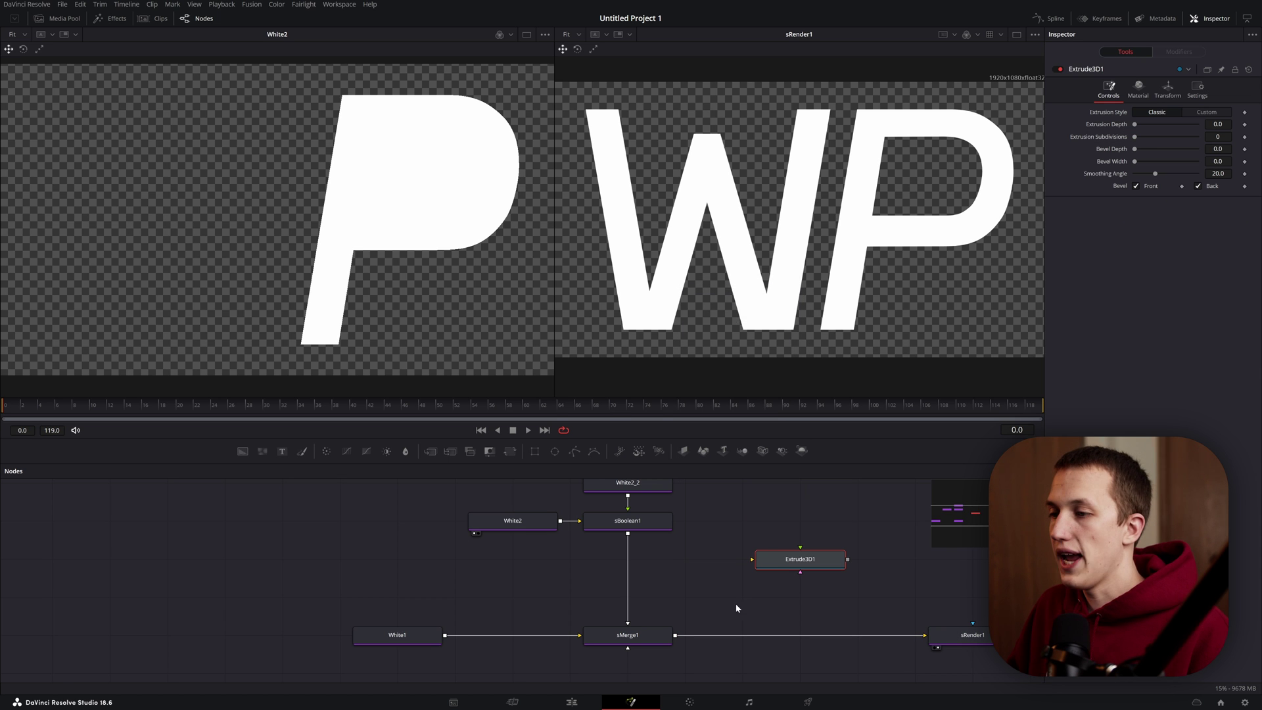
{"action": "left_click", "coordinate": [672, 634]}
{"action": "left_click_drag", "start_coordinate": [677, 632], "coordinate": [815, 561]}
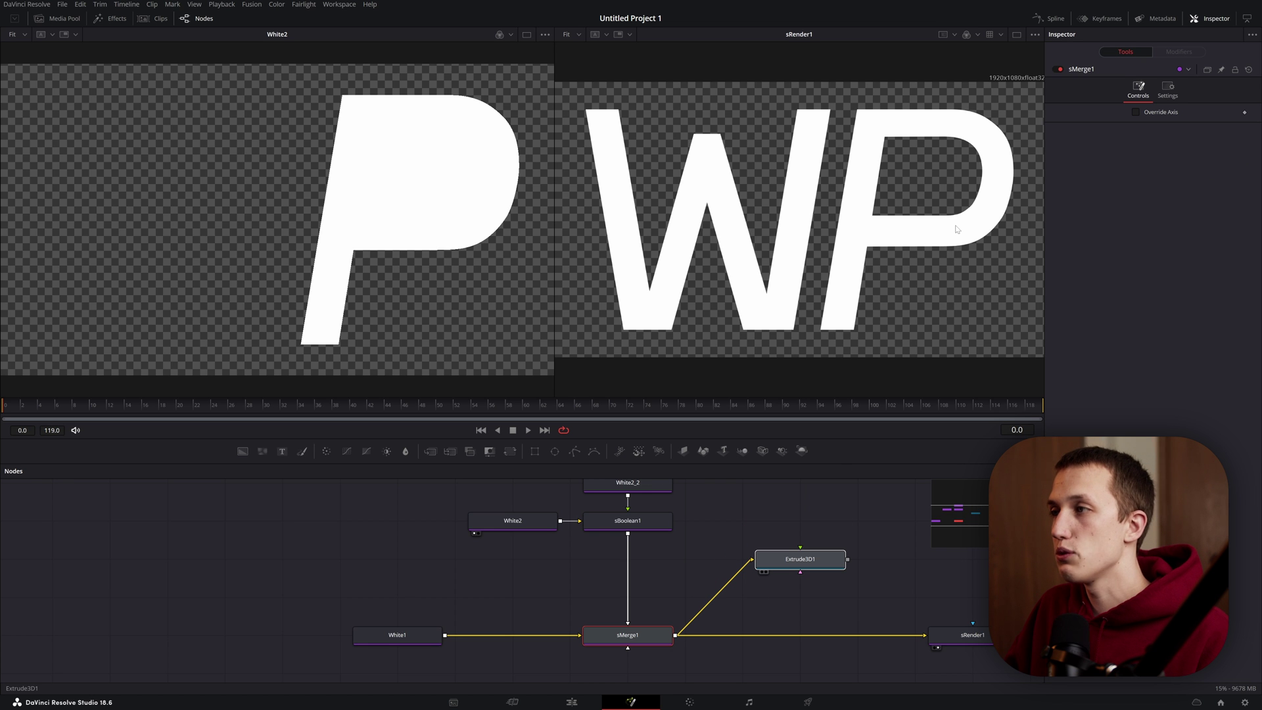
{"action": "left_click_drag", "start_coordinate": [956, 226], "coordinate": [947, 234]}
{"action": "left_click_drag", "start_coordinate": [843, 343], "coordinate": [889, 416]}
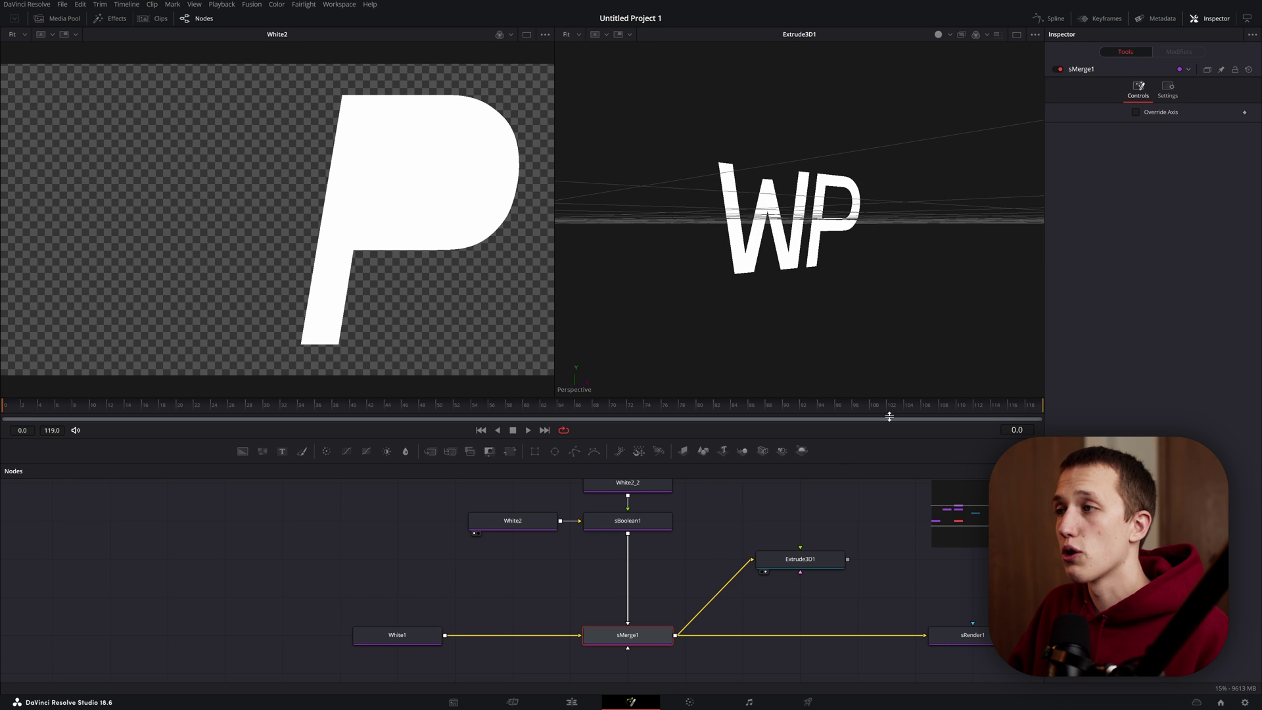
Step: Set the Extrude3D node's extrusion depth to about 0.12
{"action": "left_click", "coordinate": [803, 561]}
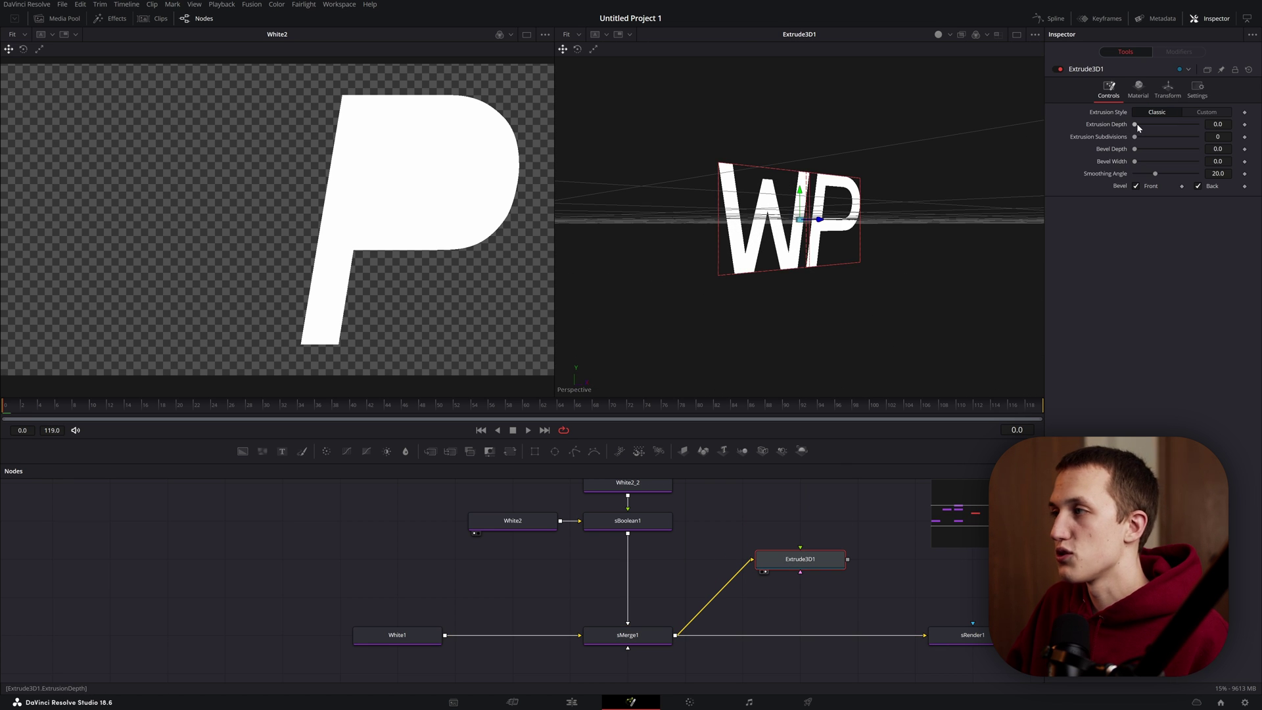
{"action": "left_click_drag", "start_coordinate": [1136, 125], "coordinate": [1173, 125]}
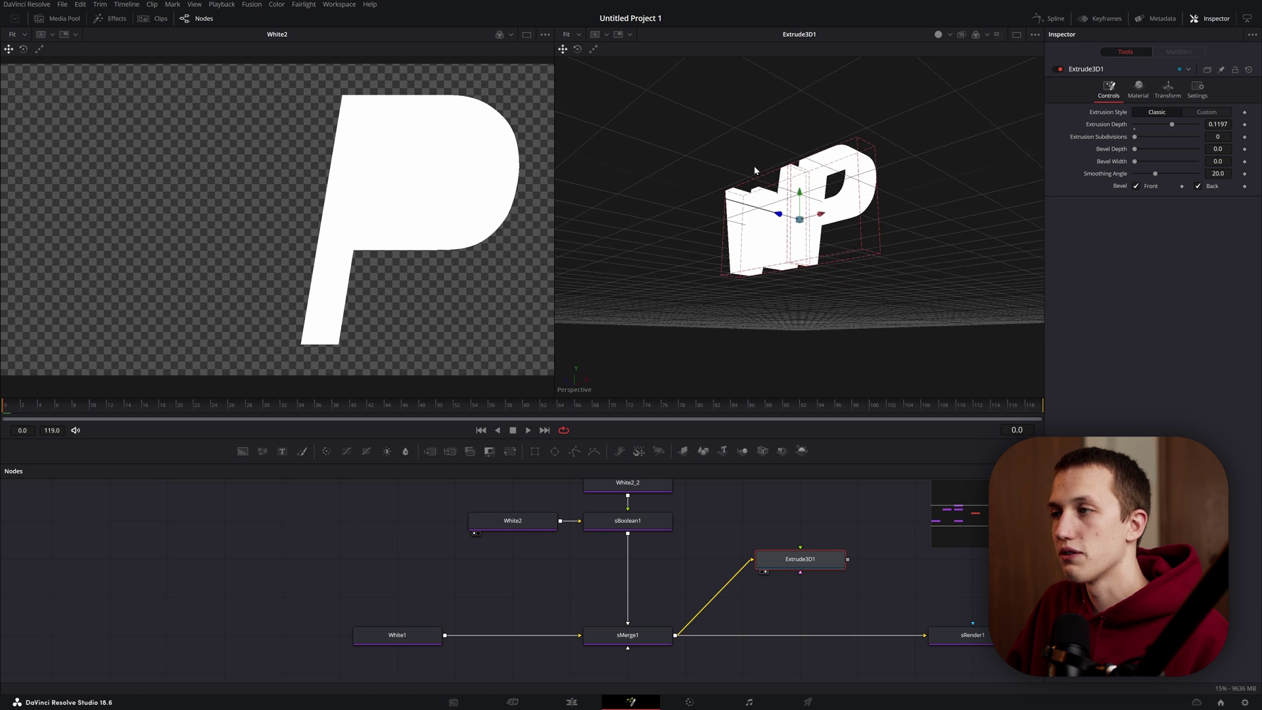